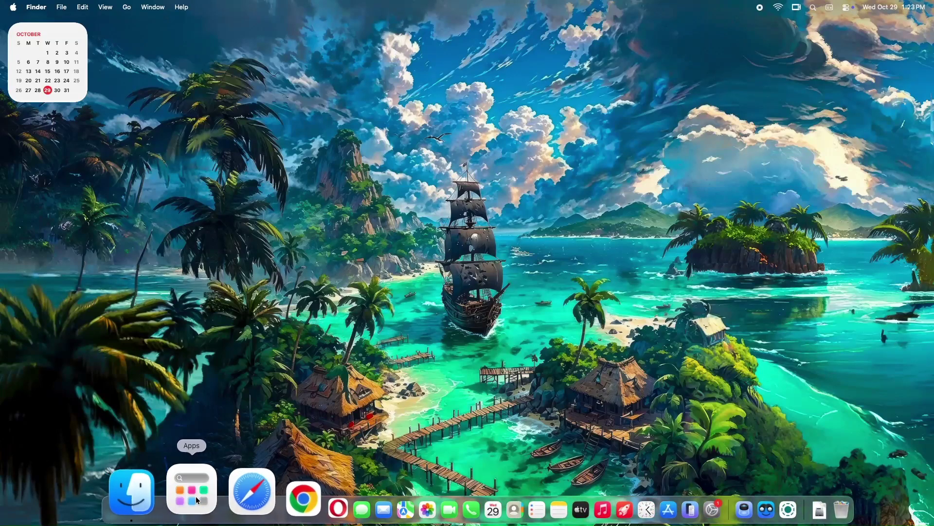
- Browse Spotlight's Applications panel, recent files and clipboard history, scrolling the installed-apps list
left_click(197, 499)
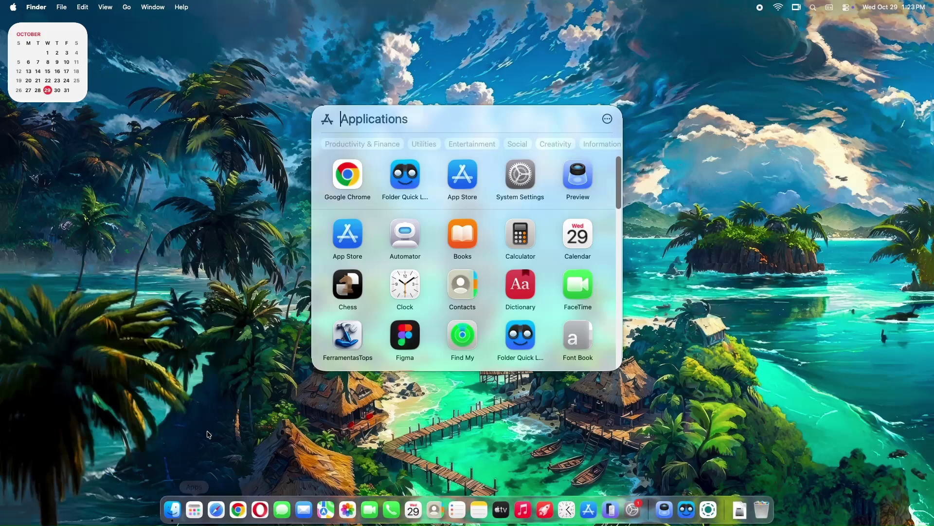
left_click(194, 479)
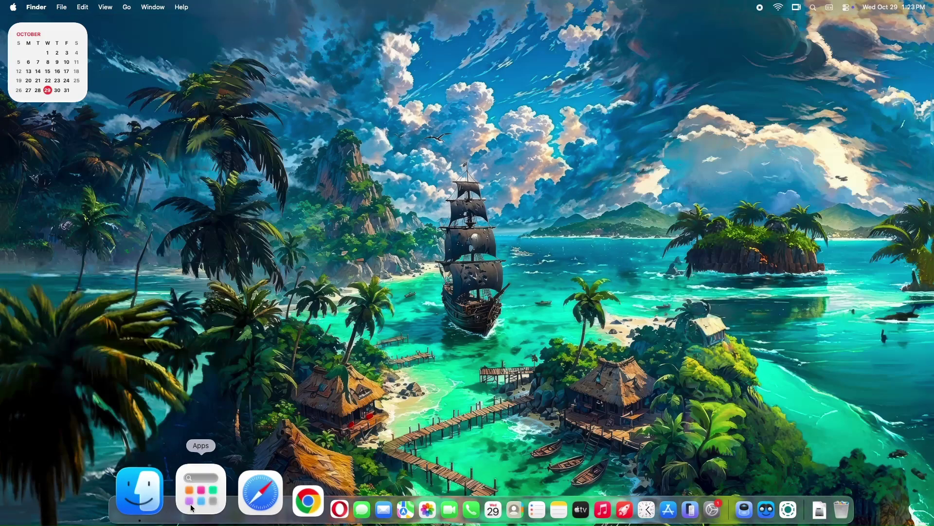
left_click(198, 492)
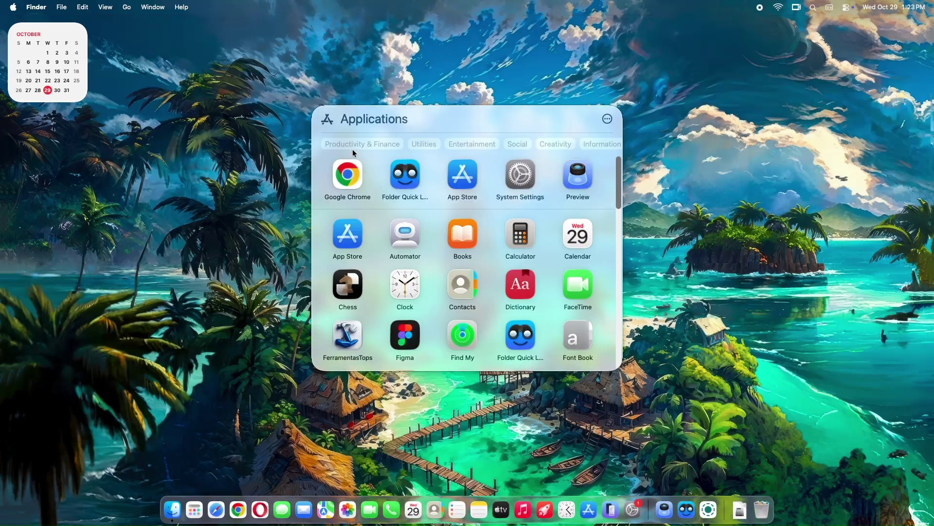
left_click(328, 119)
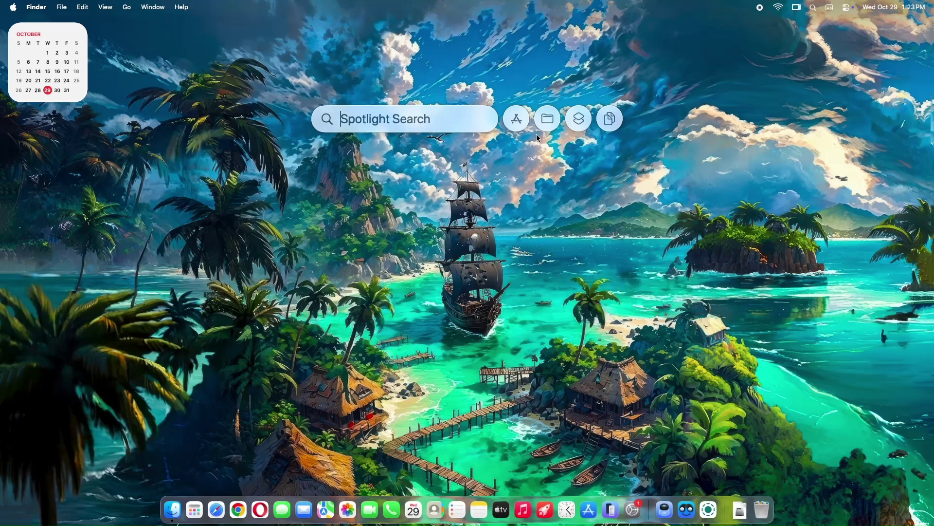
left_click(546, 125)
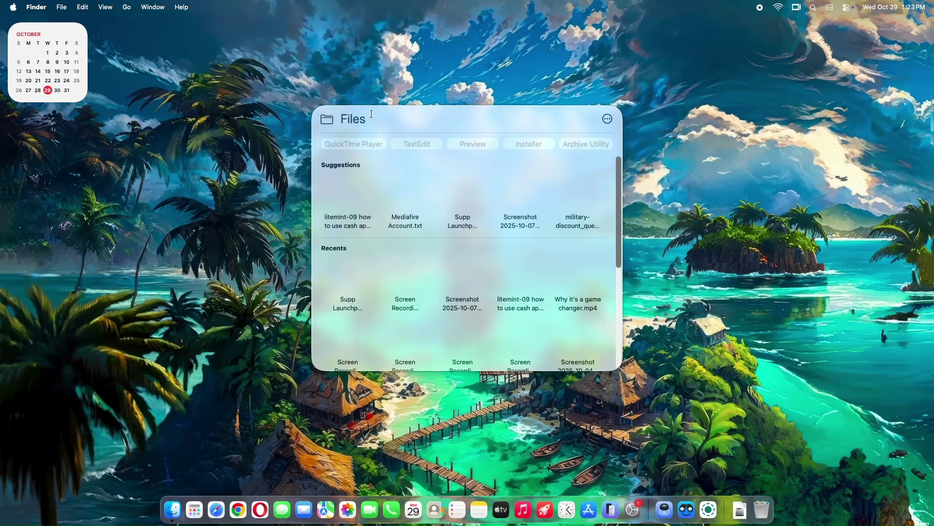
left_click(327, 119)
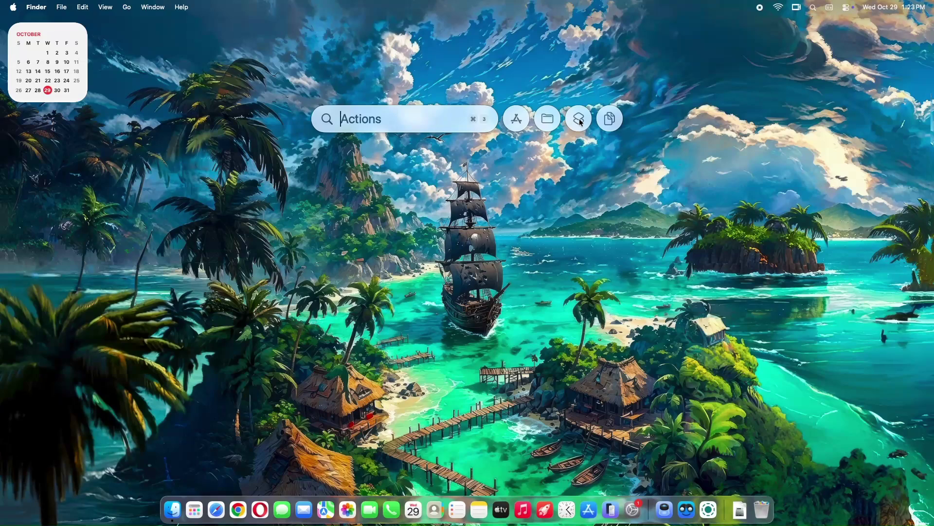
left_click(608, 121)
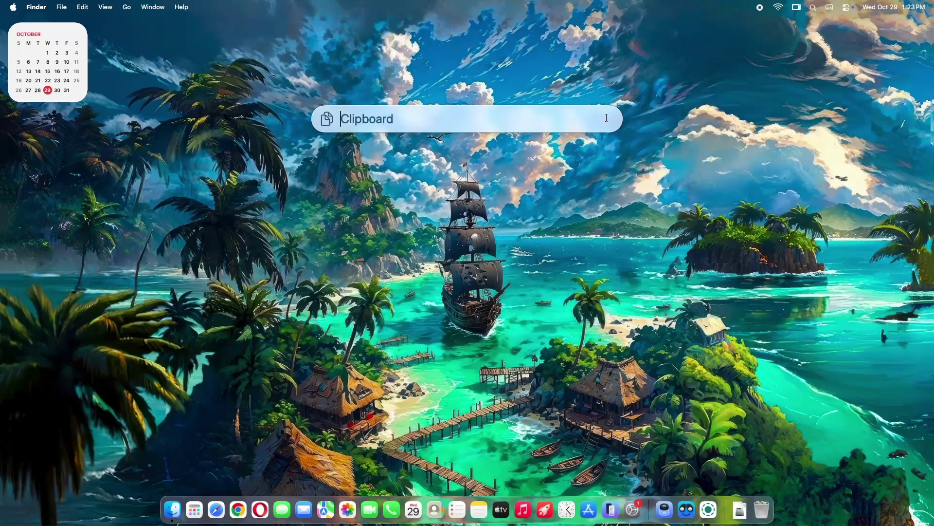
key("Escape")
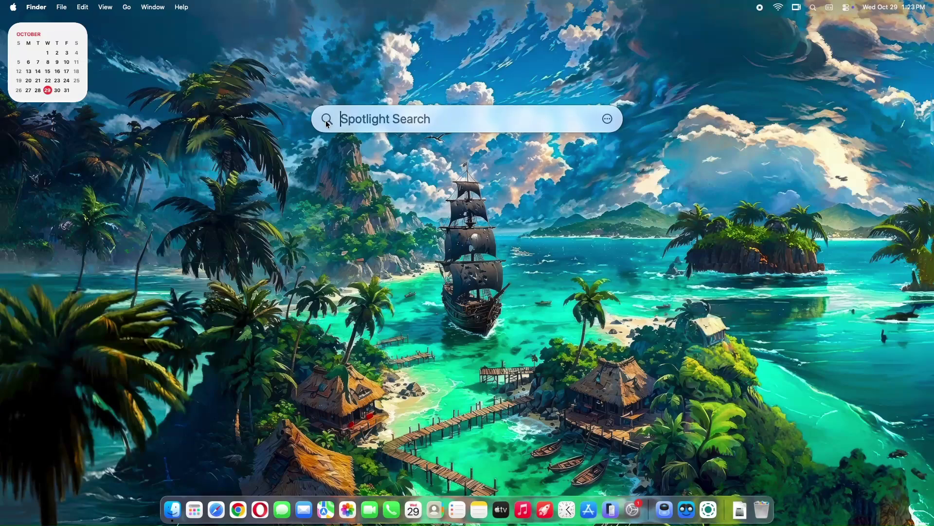
left_click(517, 121)
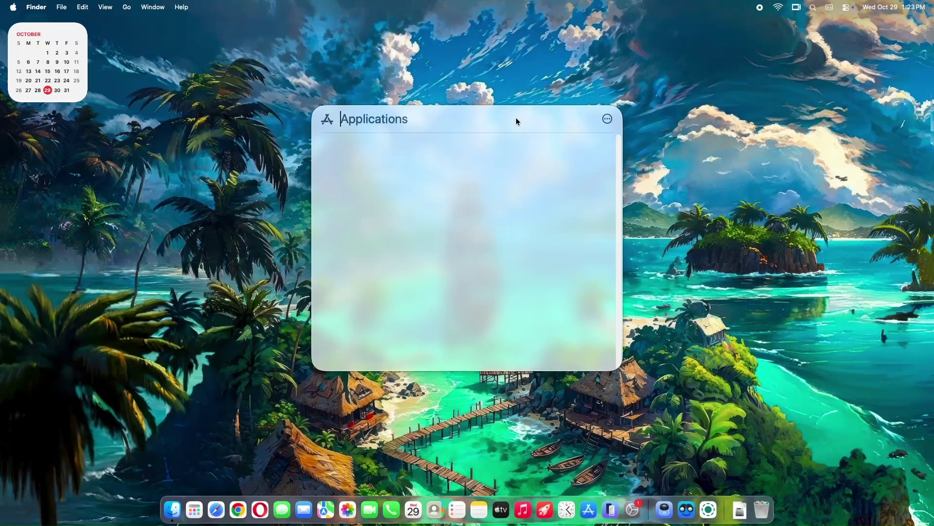
scroll(448, 251, "down", 5)
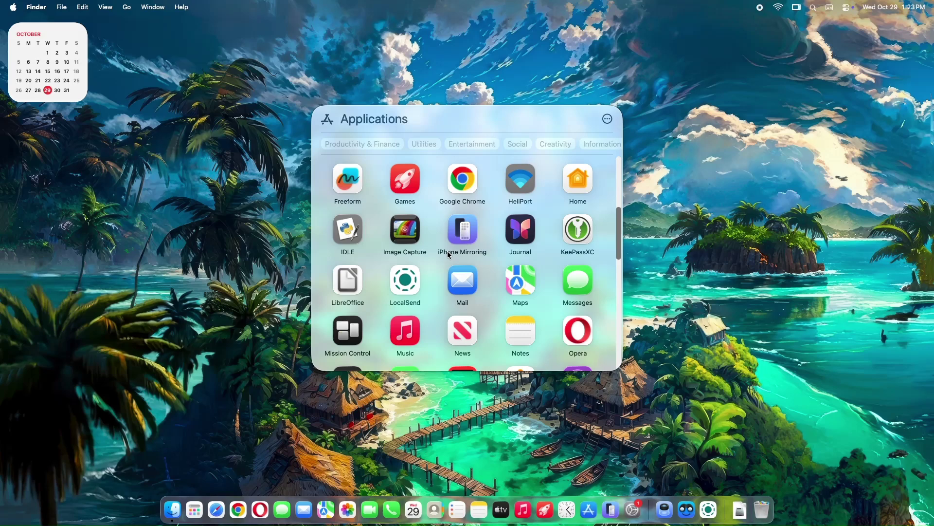
scroll(448, 252, "down", 3)
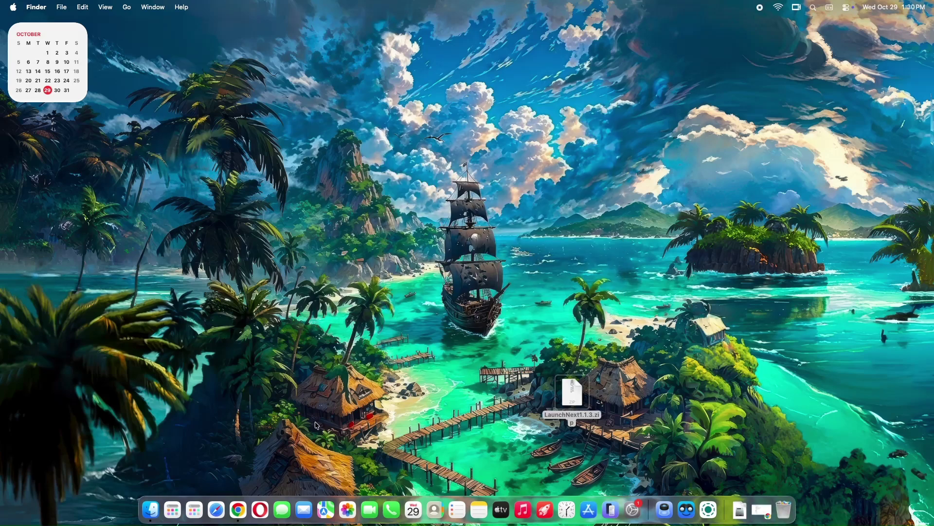
- Toggle the LaunchNext full-screen app grid open and shut several times
left_click(188, 493)
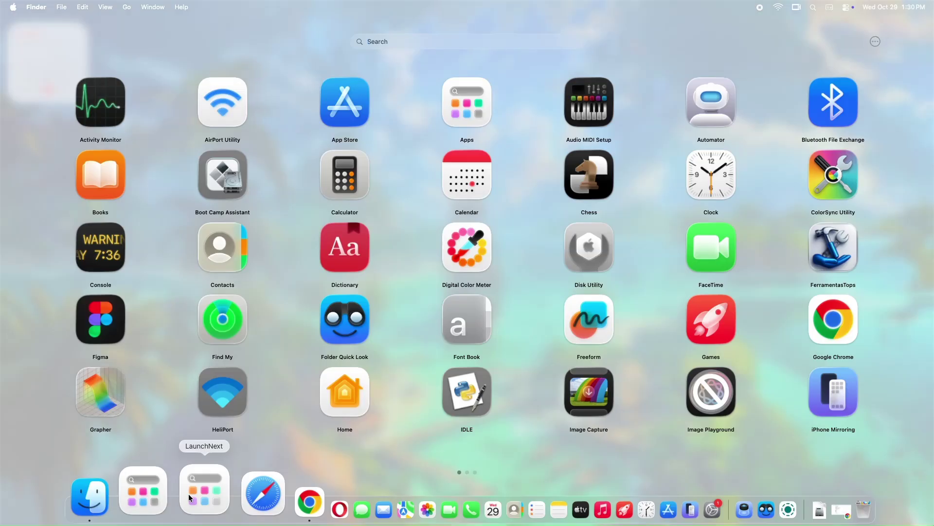
left_click(189, 493)
left_click(188, 493)
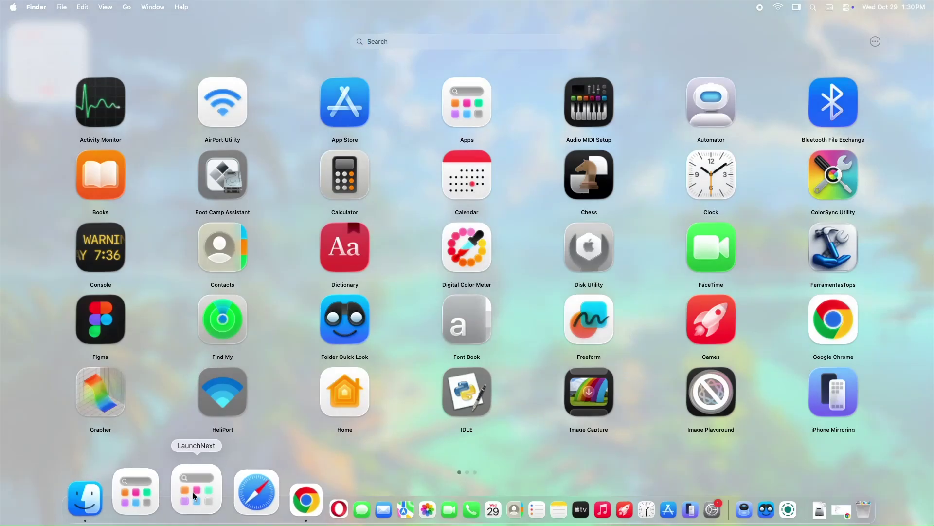
left_click(192, 492)
left_click(192, 492)
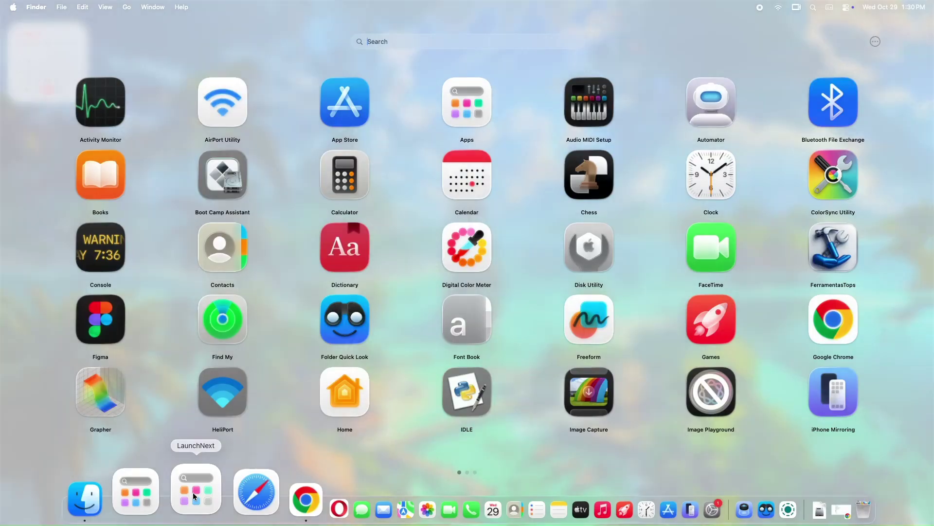
left_click(193, 492)
left_click(193, 492)
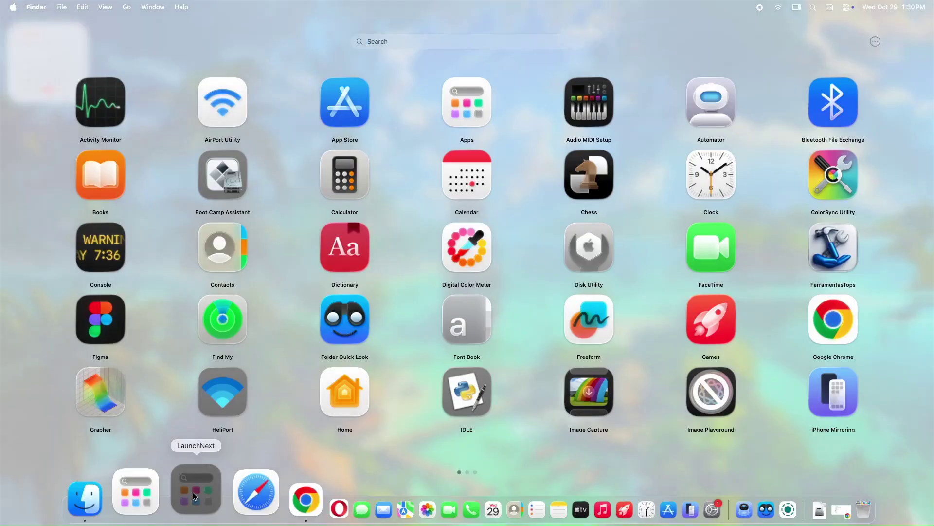
left_click(193, 492)
left_click(193, 492)
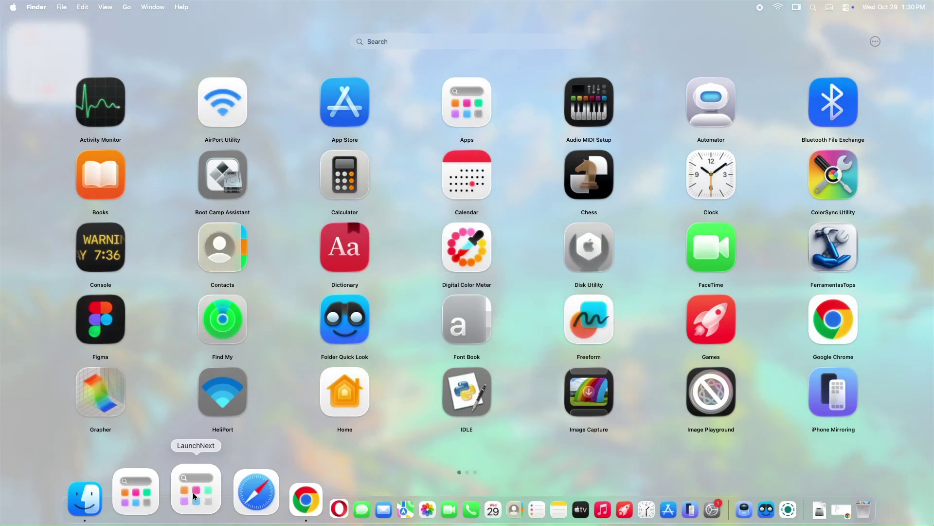
- Switch back and forth between the LaunchNext grid and the Applications panel, ending with the grid open
left_click(192, 492)
left_click(178, 498)
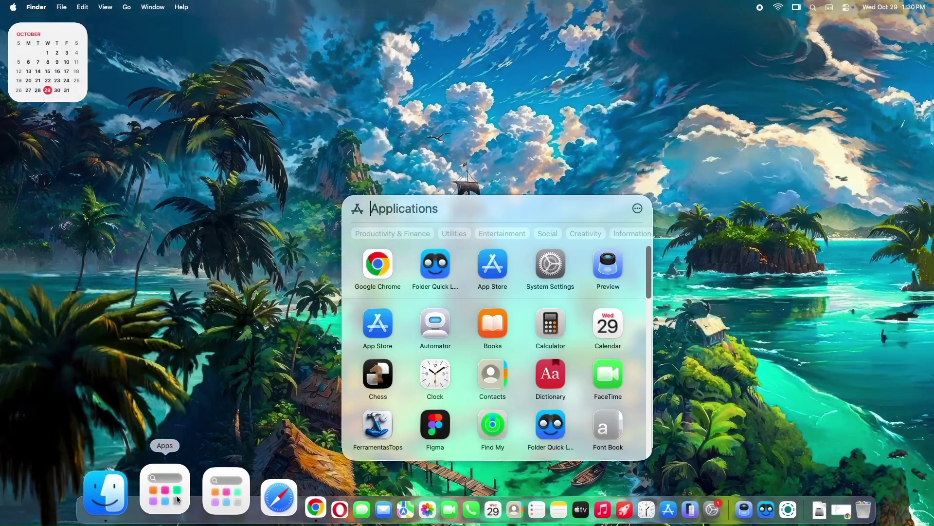
left_click(177, 497)
left_click(178, 497)
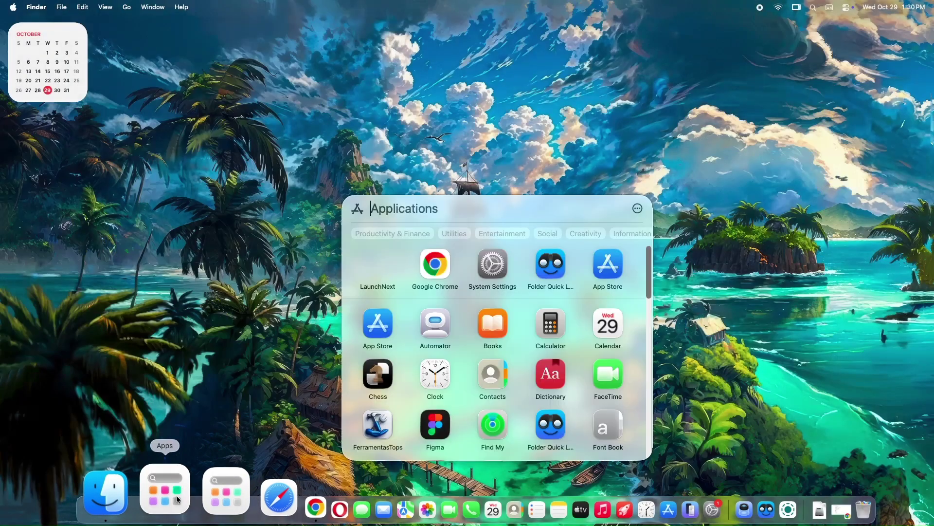
left_click(191, 493)
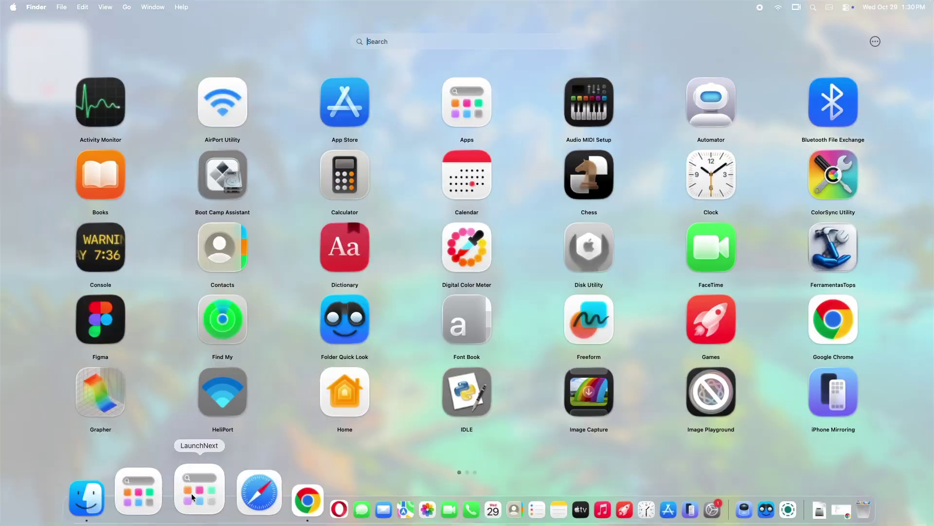
left_click(191, 493)
left_click(192, 492)
left_click(191, 493)
left_click(176, 492)
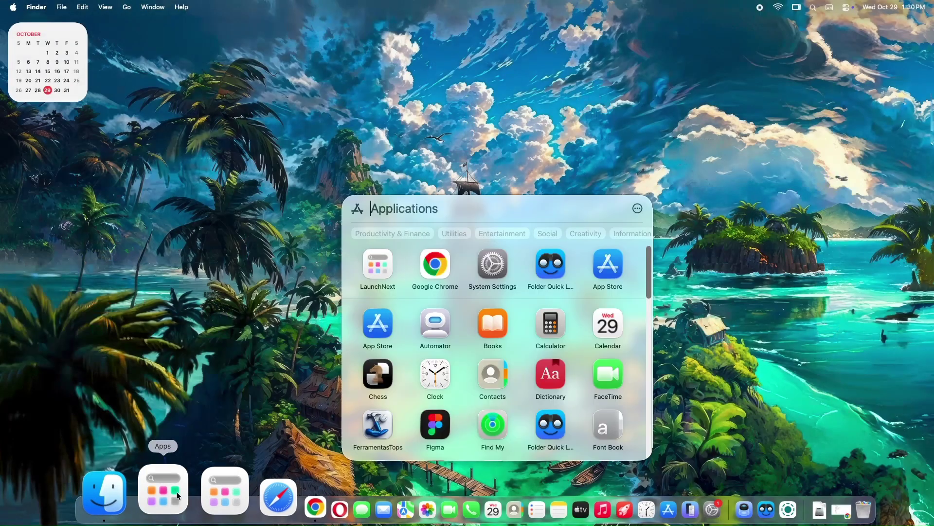
left_click(191, 489)
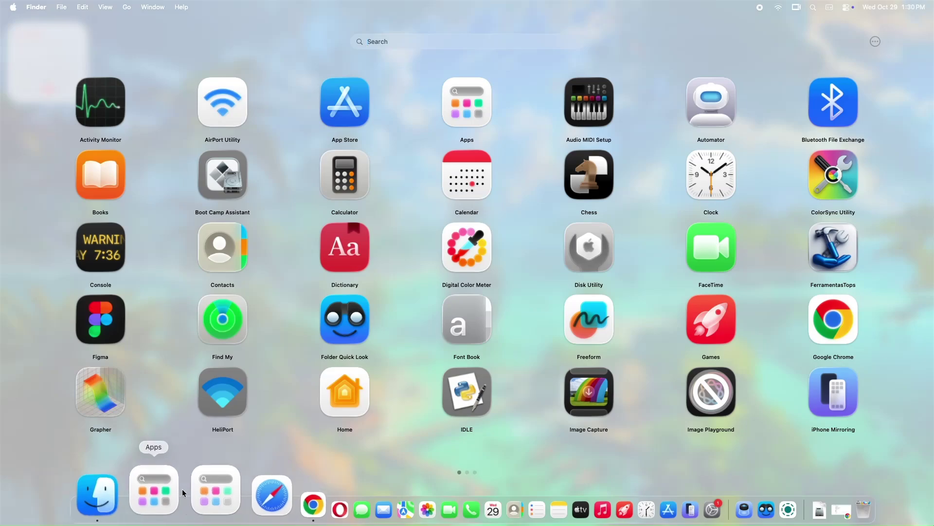
left_click(179, 489)
left_click(191, 490)
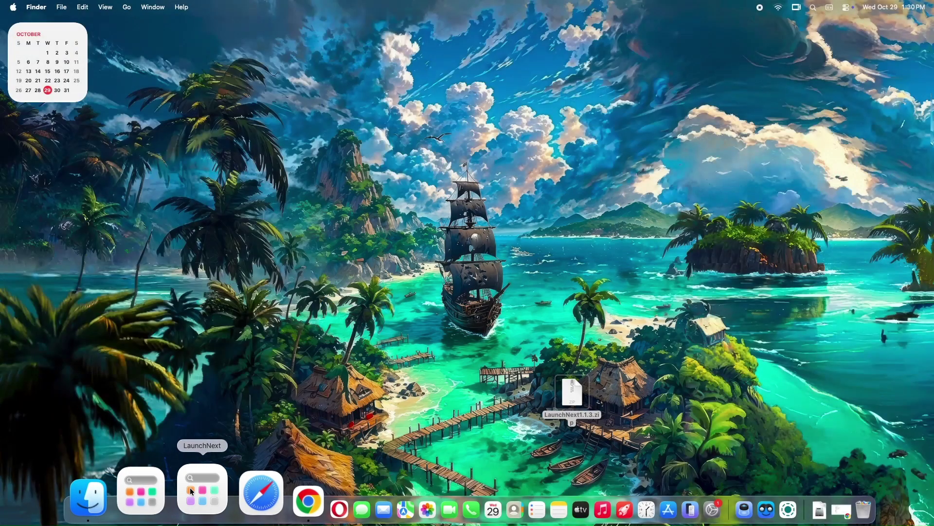
left_click(191, 490)
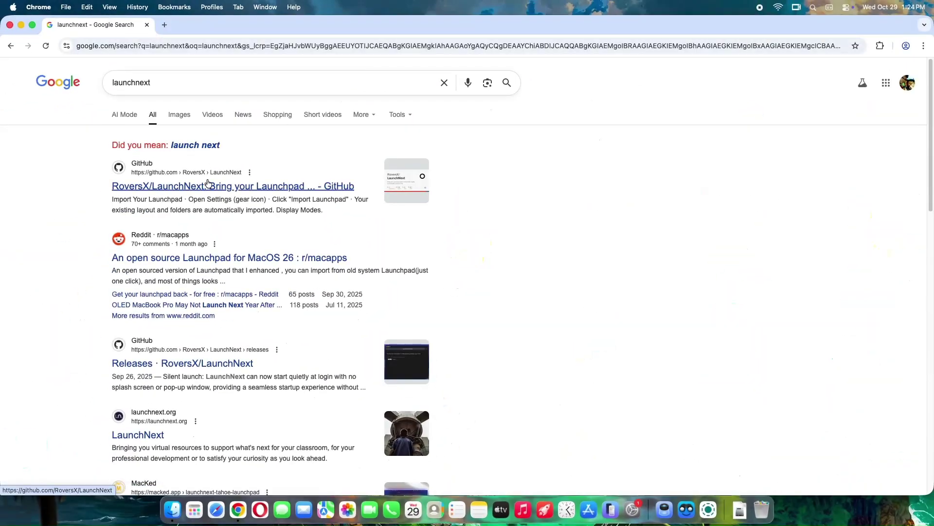
- Open the RoversX/LaunchNext GitHub repository and look over its page
left_click(164, 190)
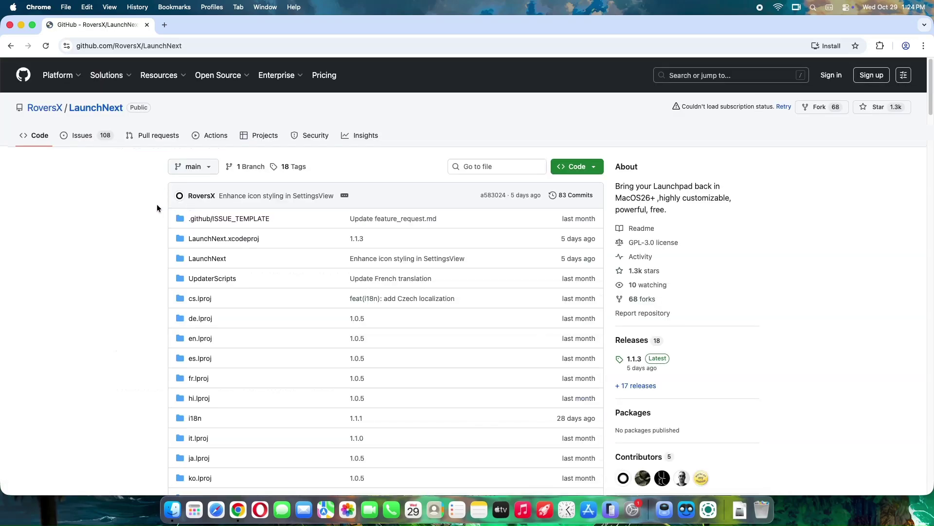
scroll(156, 203, "down", 2)
scroll(151, 212, "down", 15)
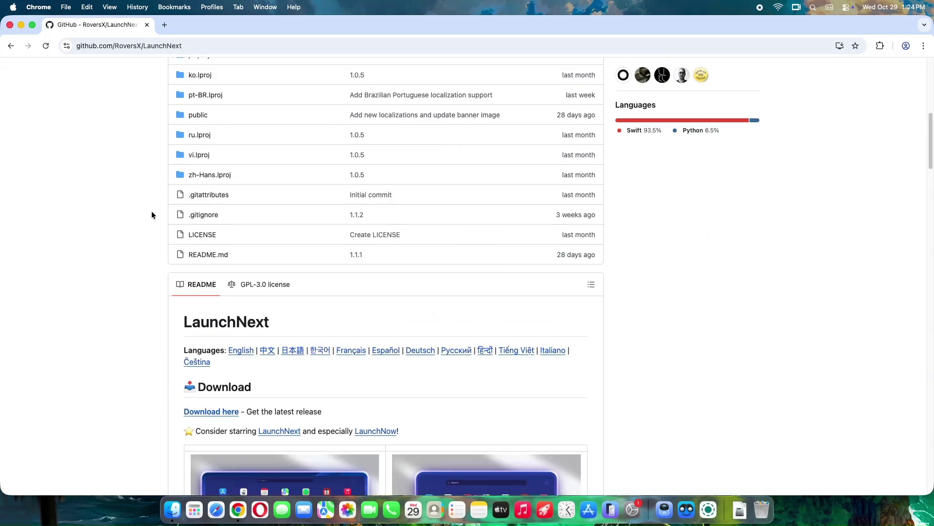
scroll(152, 214, "up", 5)
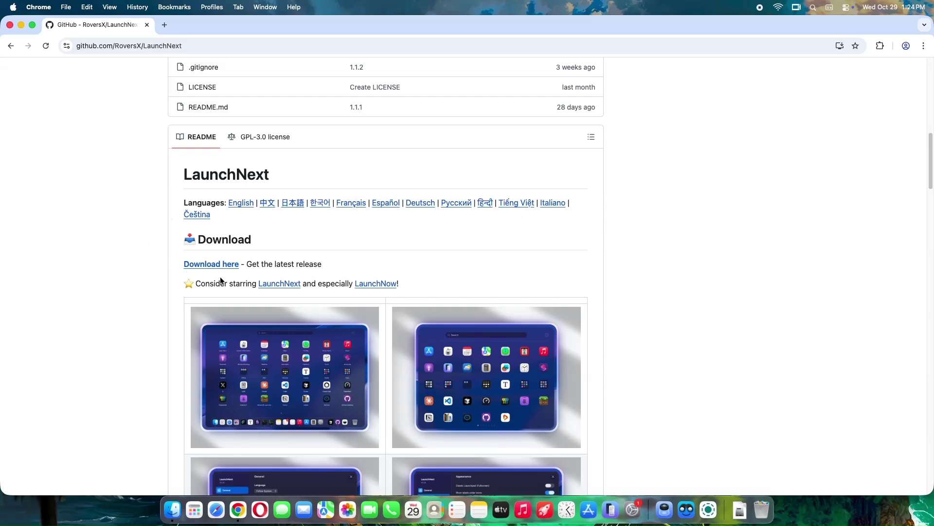
scroll(222, 390, "up", 10)
scroll(228, 392, "down", 1)
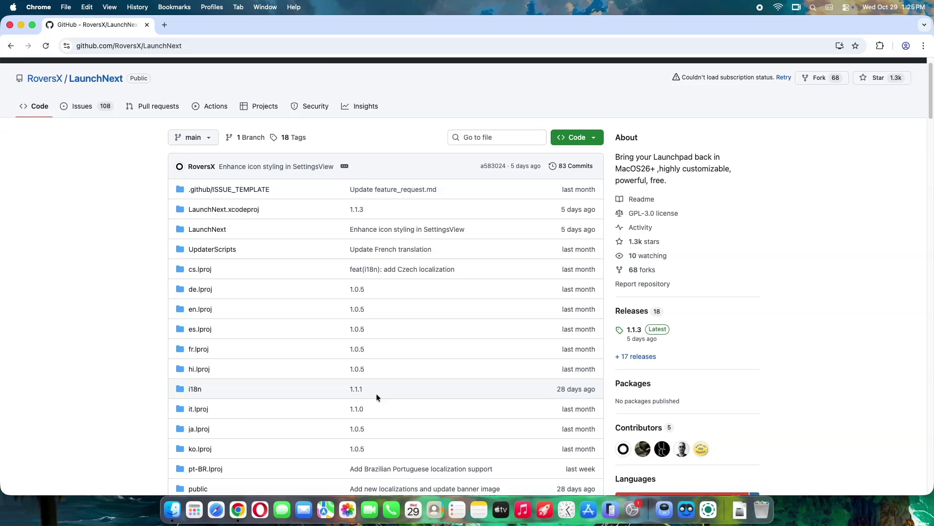
- Download LaunchNext1.1.3.zip from the 1.1.3 release and expand it on the Desktop
left_click(648, 336)
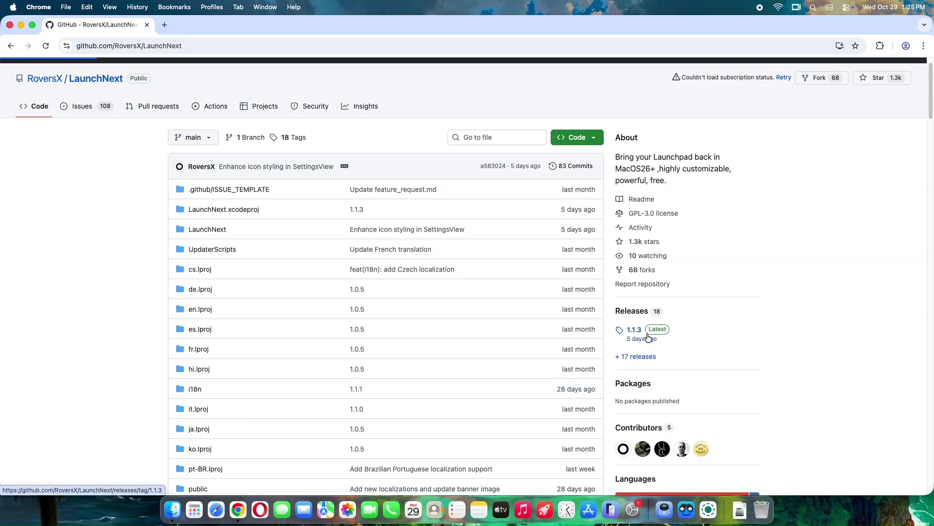
scroll(192, 297, "down", 6)
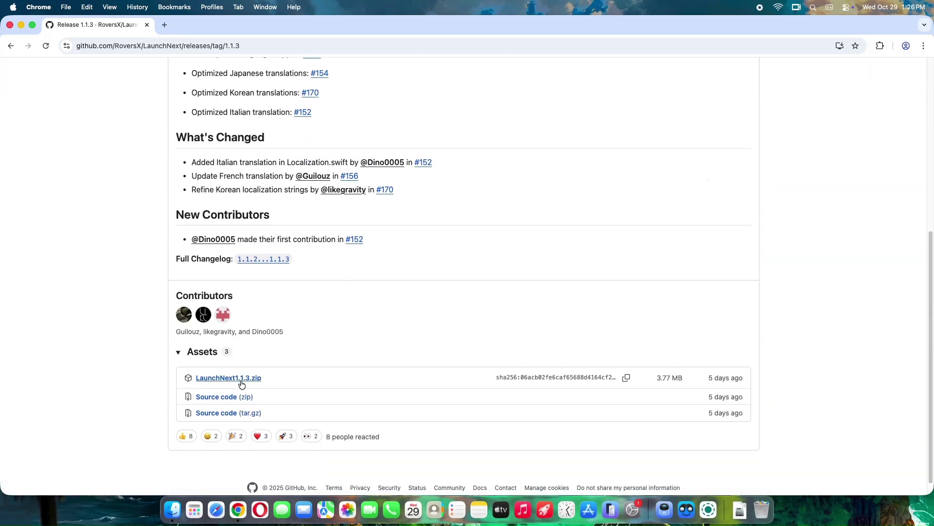
left_click(242, 378)
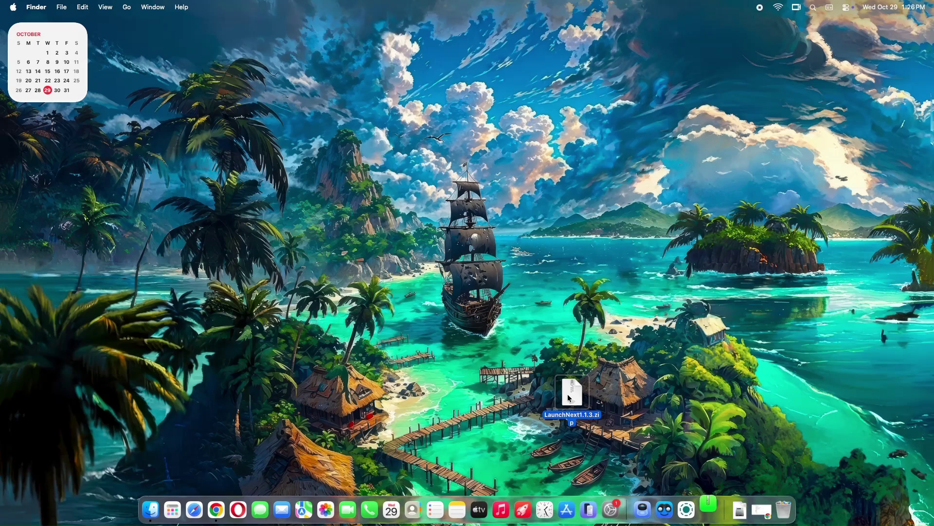
double_click(572, 392)
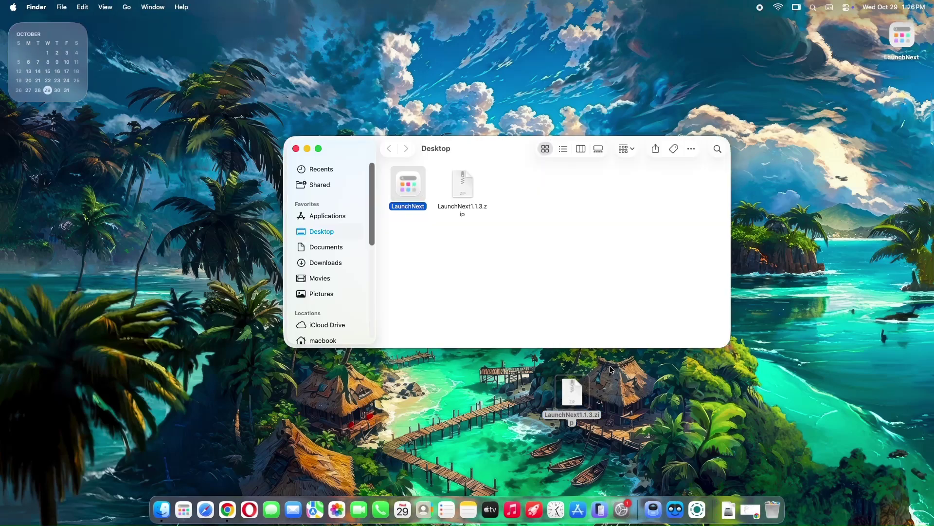
- Move LaunchNext into Applications, add it to the Dock, and try launching it
left_click_drag(398, 198, 328, 219)
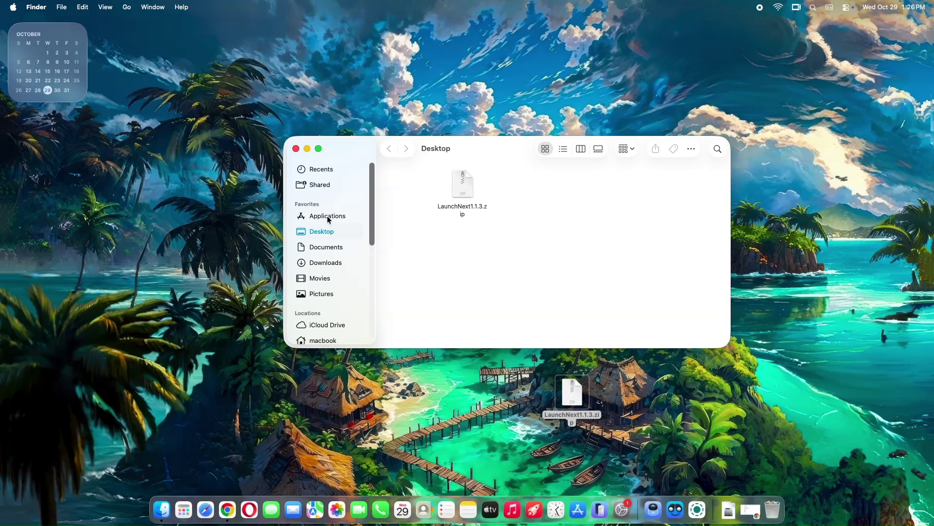
left_click(328, 216)
scroll(461, 241, "down", 5)
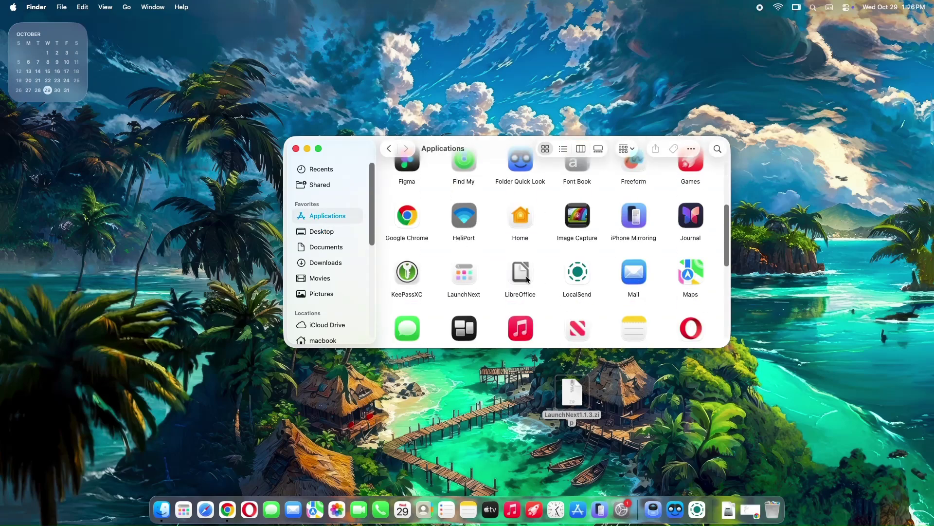
left_click(467, 280)
left_click_drag(415, 325, 192, 503)
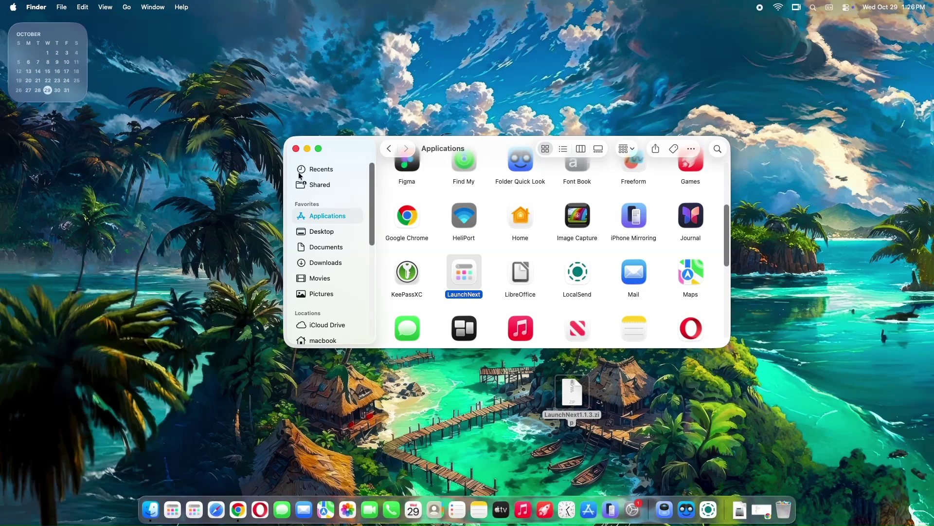
left_click(296, 149)
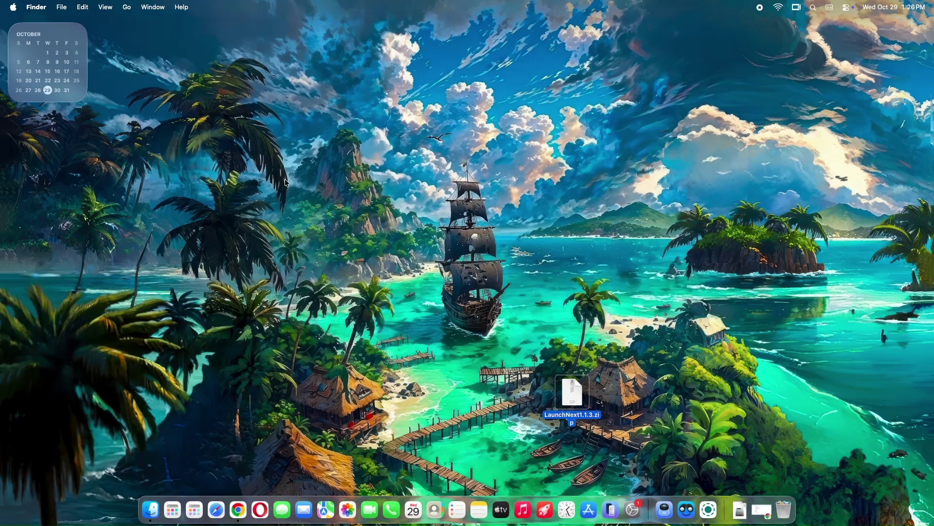
left_click(191, 497)
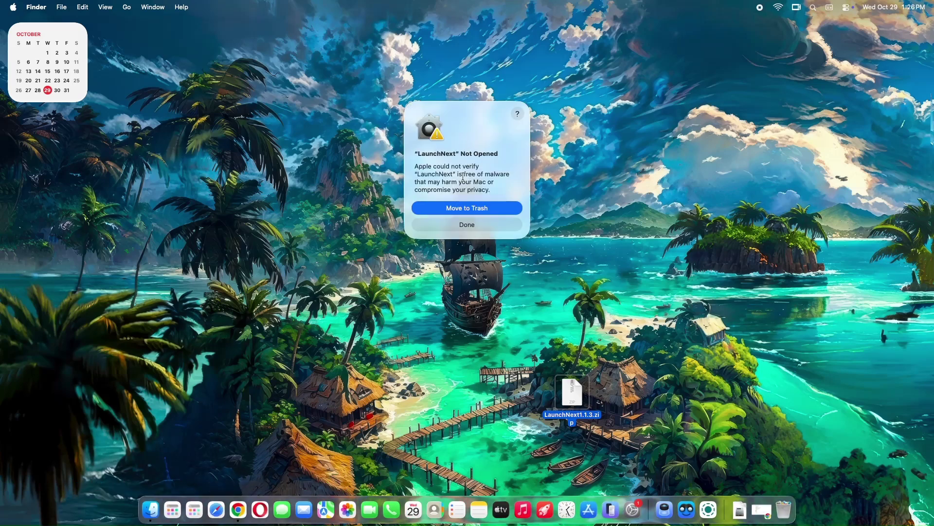
- Dismiss the app-not-opened warning and go to System Settings' Privacy & Security
left_click(470, 229)
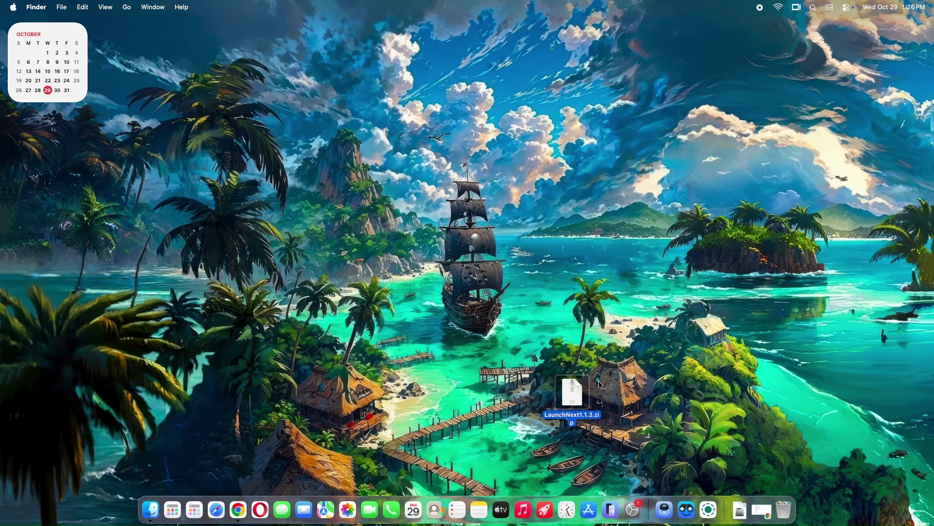
left_click(632, 509)
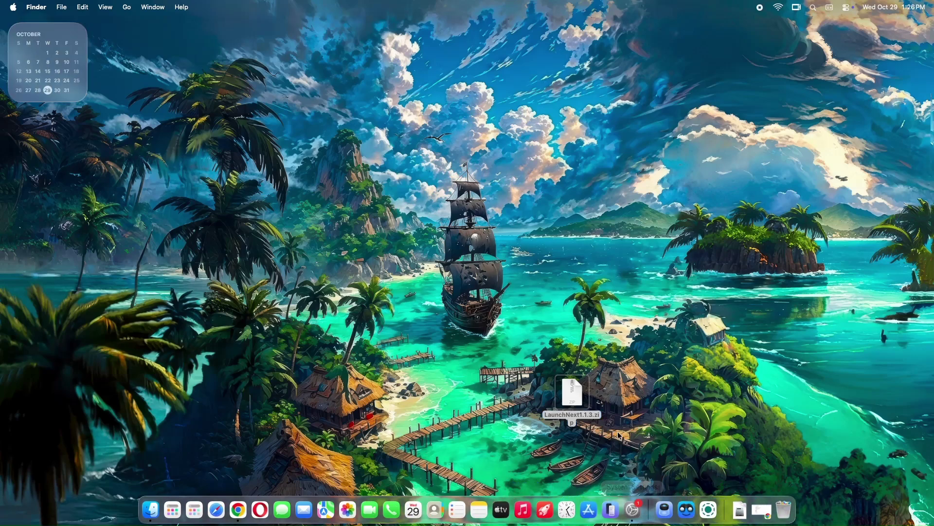
left_click(351, 406)
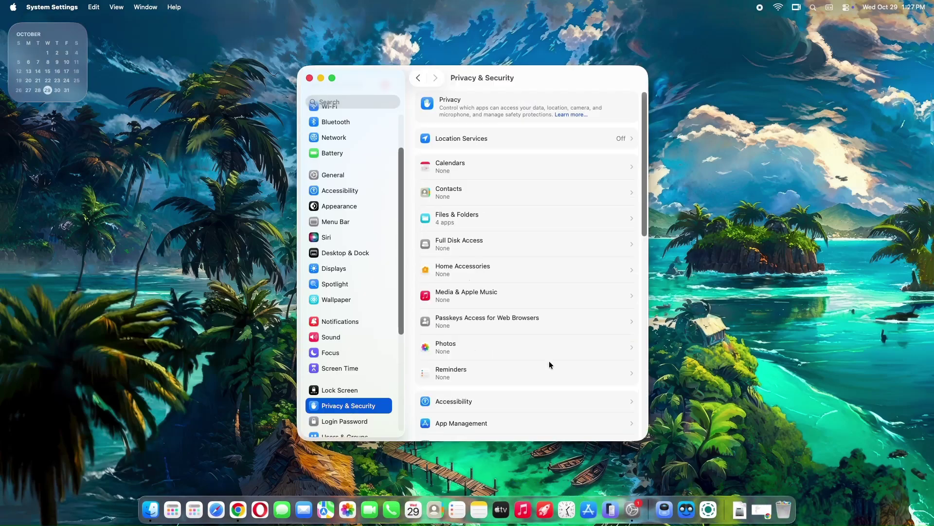
scroll(550, 365, "down", 10)
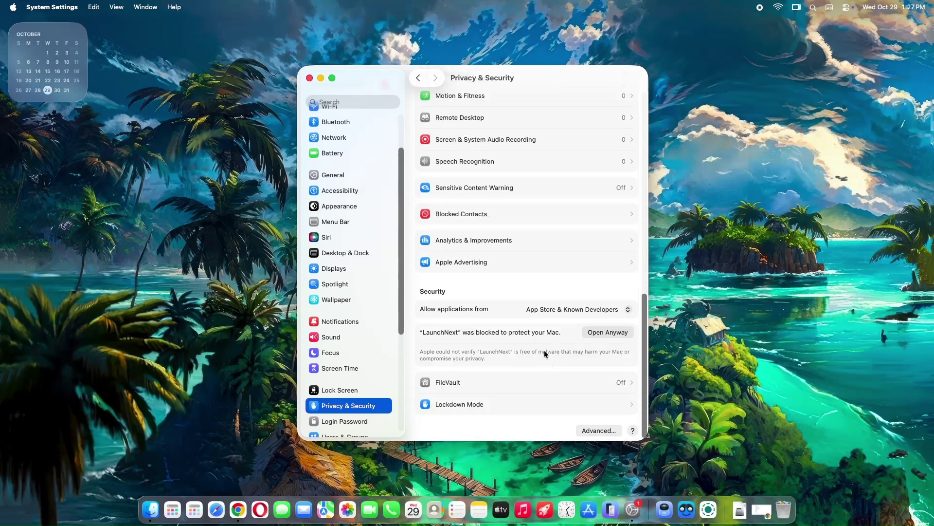
- Approve LaunchNext with Open Anyway, enter the administrator password, and close Settings
left_click(624, 333)
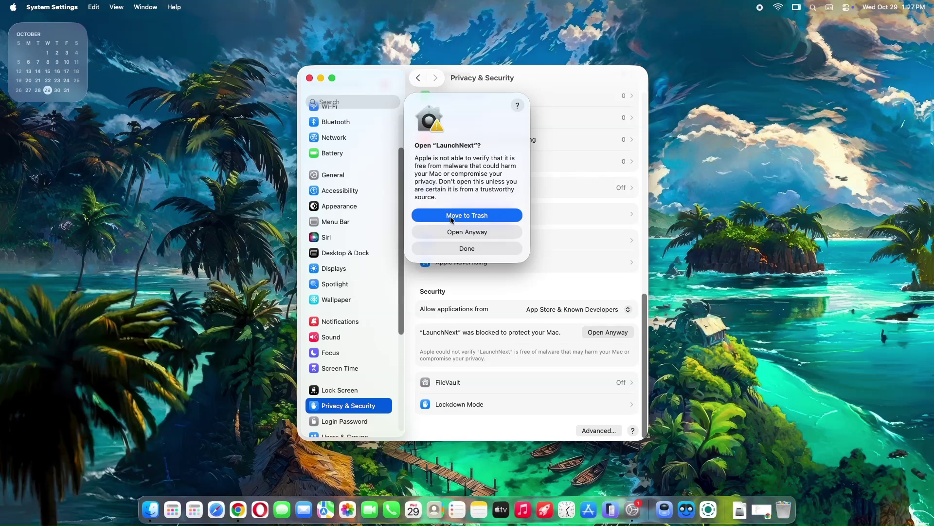
left_click(447, 233)
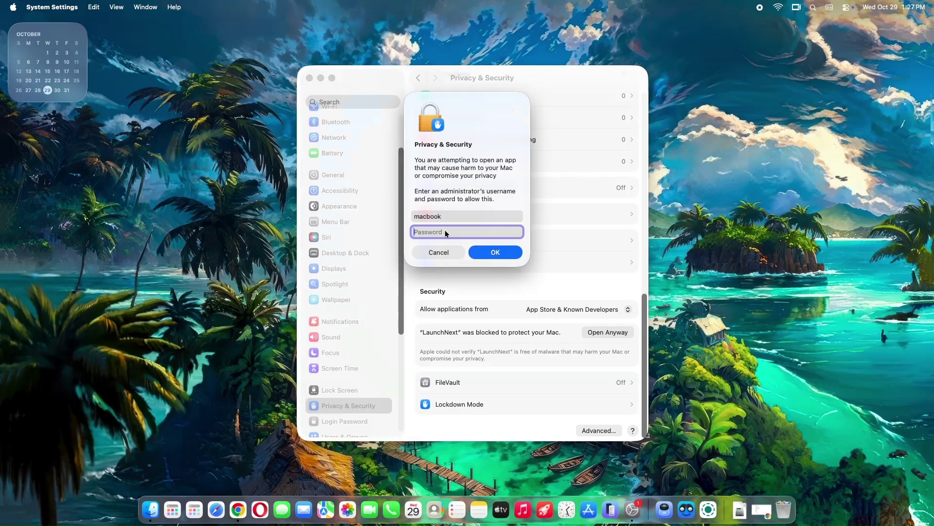
type("****")
key("Return")
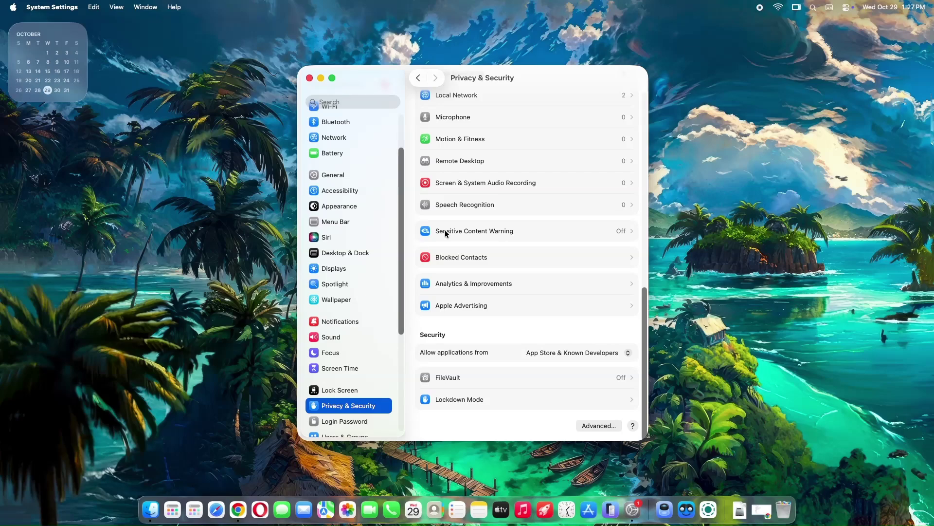
left_click(309, 78)
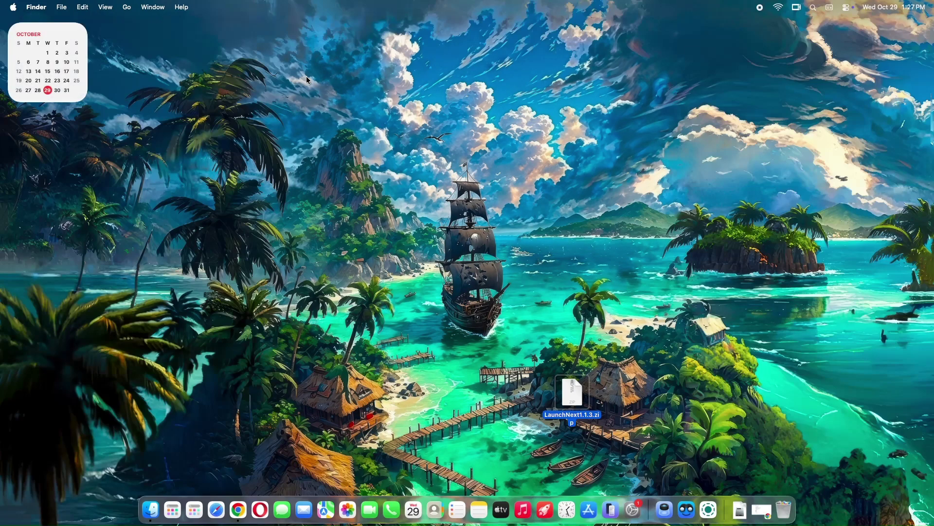
- Bring up the LaunchNext grid with F4, swipe through its pages and return to page 1
key("F4")
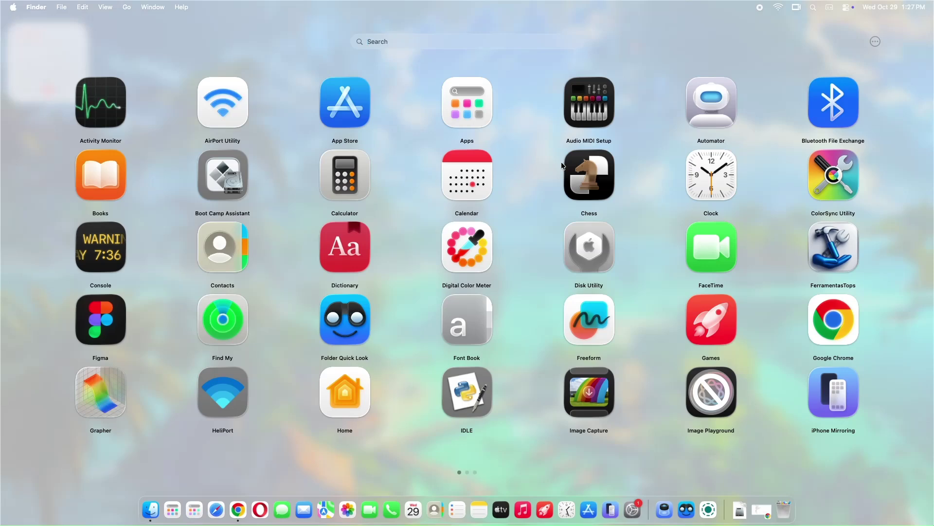
scroll(699, 194, "right", 3)
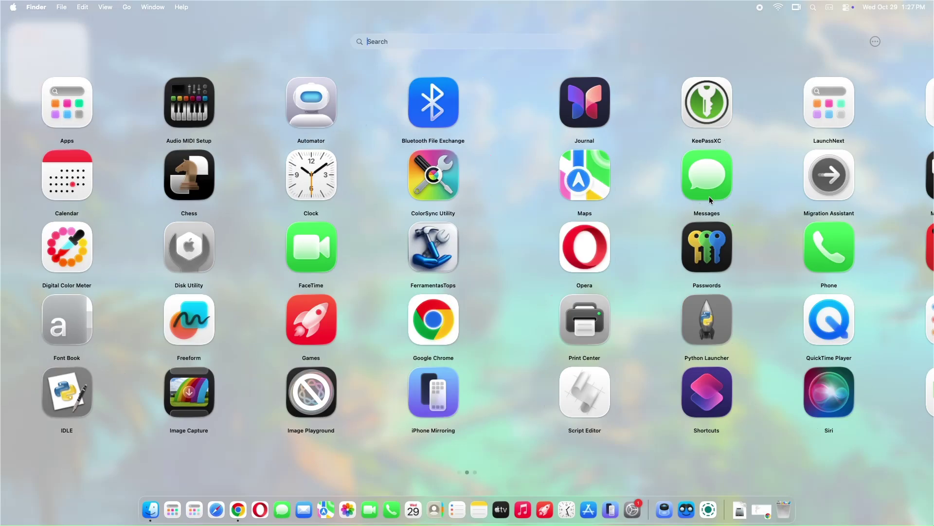
scroll(752, 210, "right", 3)
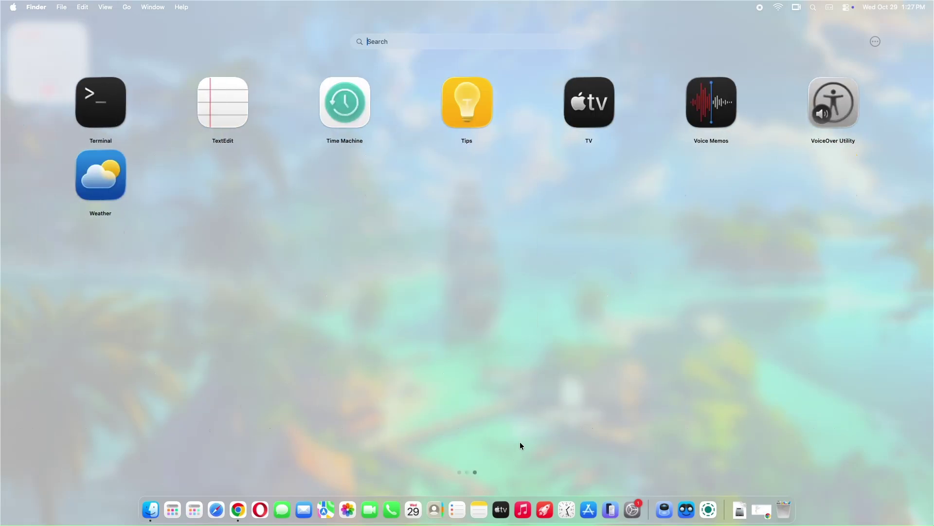
scroll(453, 466, "left", 3)
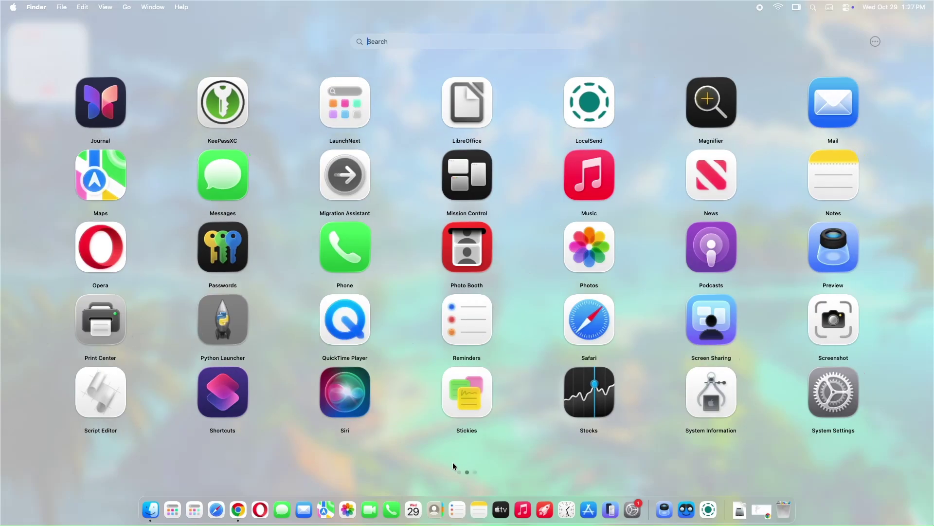
scroll(453, 466, "right", 3)
scroll(453, 463, "left", 6)
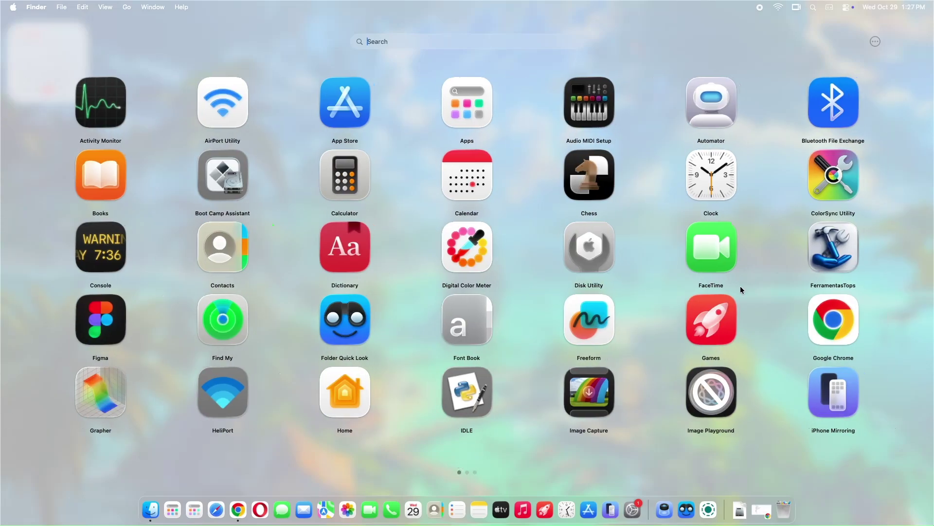
- Open LaunchNext settings, then search the grid for 'chrome' and then 'opera'
left_click(875, 42)
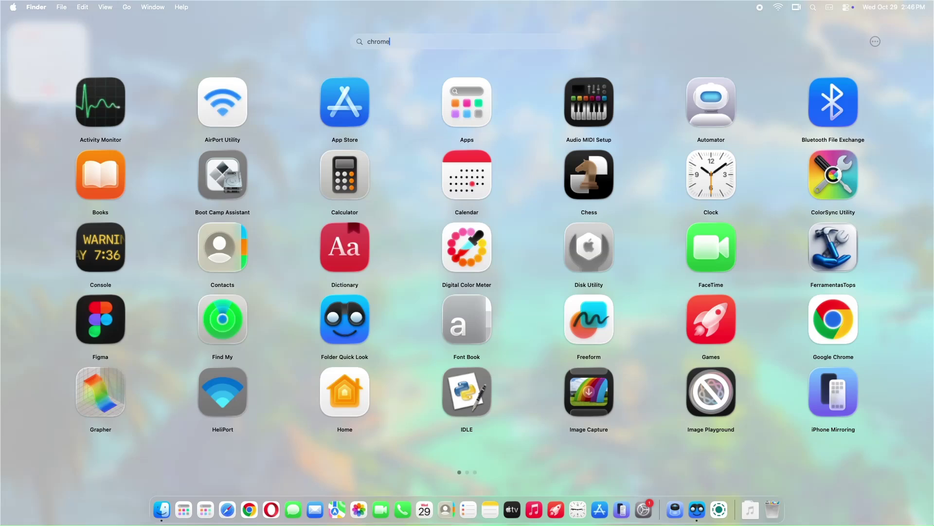
type("chrome")
key("BackSpace")
key("BackSpace")
key("BackSpace")
key("BackSpace")
key("BackSpace")
key("BackSpace")
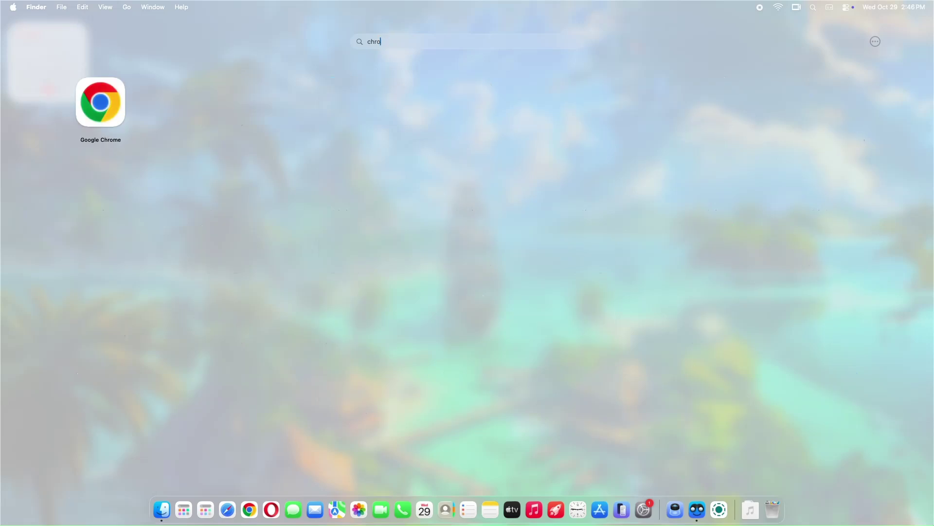
type("copera")
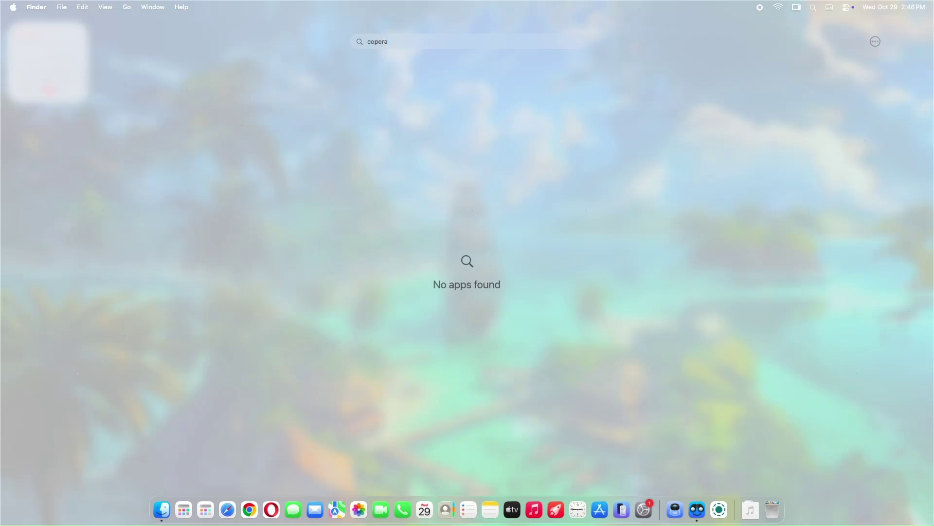
key("BackSpace")
key("BackSpace")
key("BackSpace")
key("BackSpace")
key("BackSpace")
key("BackSpace")
type("opera")
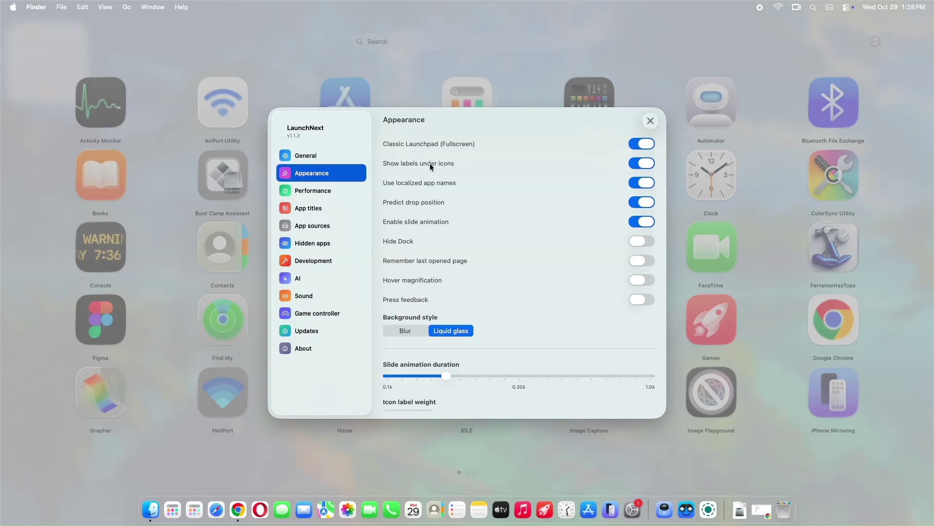
- Shrink the Icon size slider slightly, then drop App Store onto AirPort Utility to make a folder
scroll(585, 288, "down", 5)
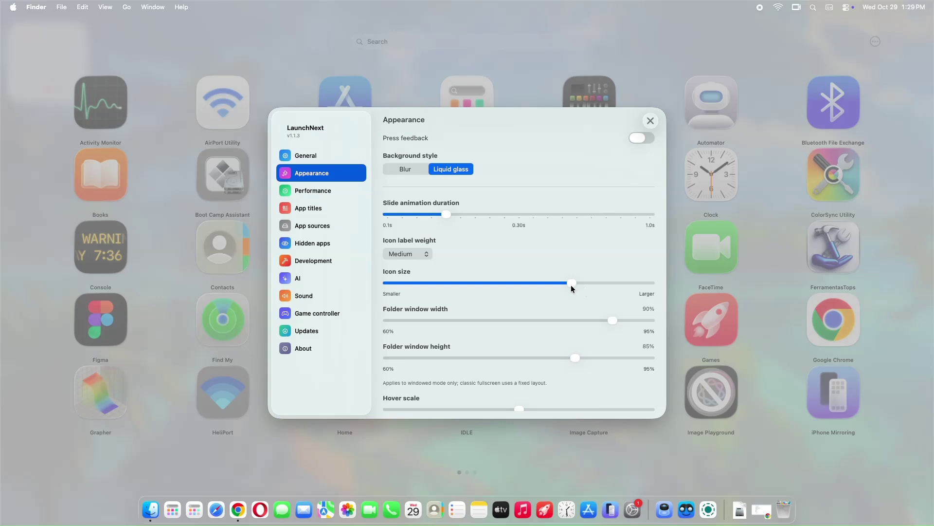
left_click_drag(571, 284, 501, 285)
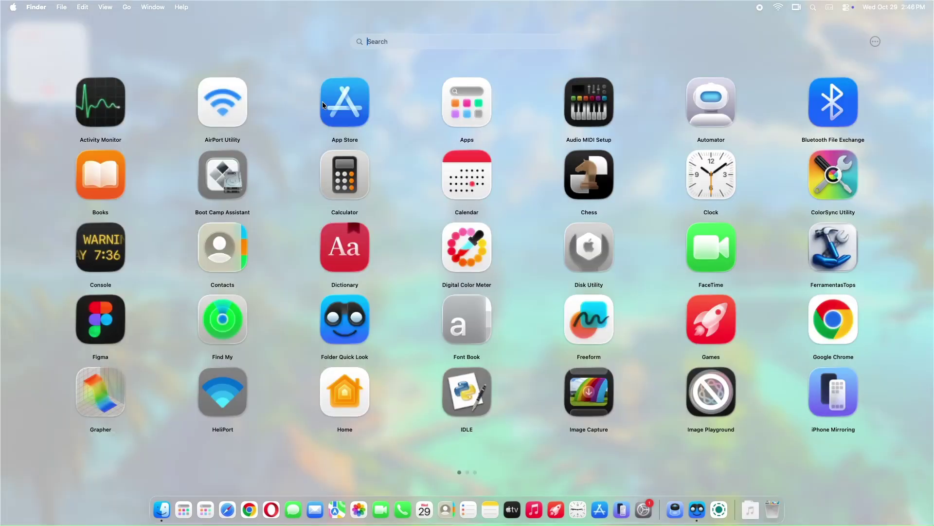
left_click_drag(322, 101, 234, 102)
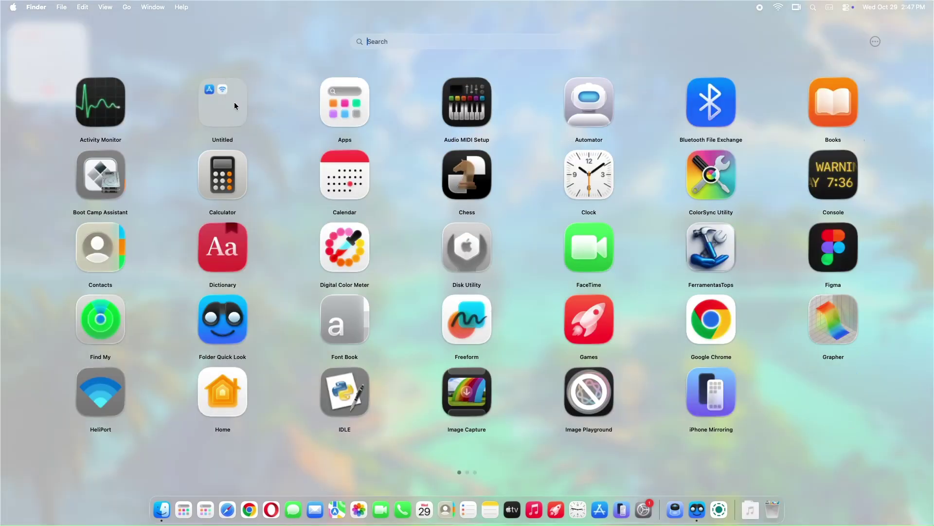
- Open the Untitled folder and rename it to 'My Apps'
left_click(217, 138)
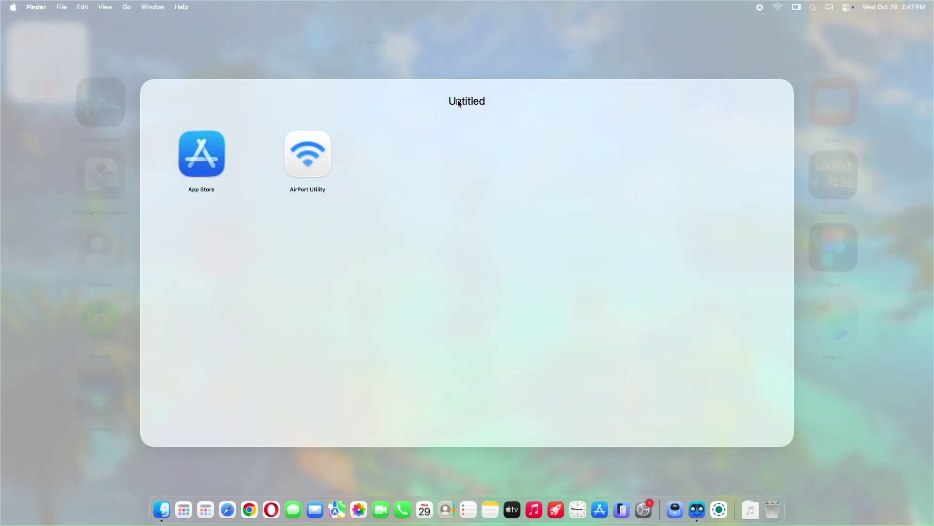
type("My Apps")
left_click(388, 81)
- Close the My Apps folder and scroll the Appearance settings down to the Page indicator sliders
left_click(319, 72)
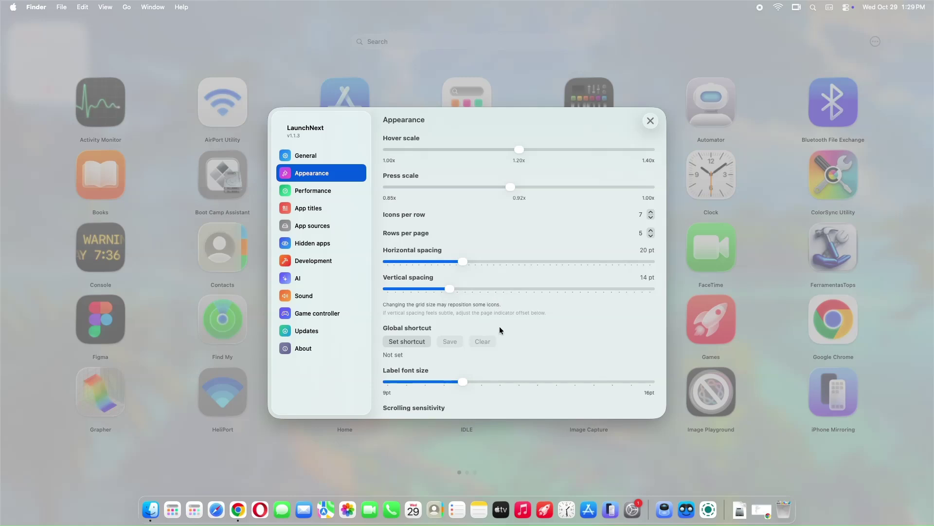
scroll(499, 318, "down", 2)
scroll(498, 317, "down", 3)
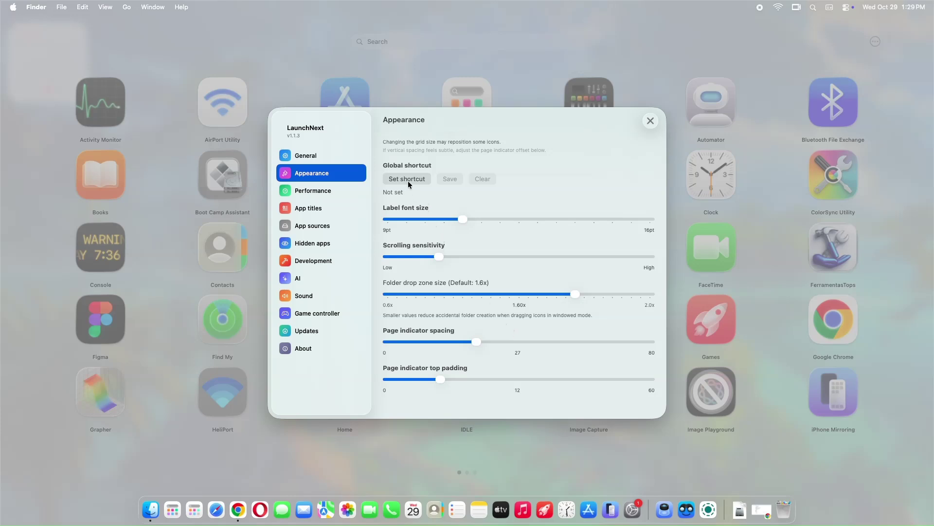
- View the Performance, App titles, App sources, Hidden apps, Development, AI, Sound, Game controller, Updates and About panes, then General
left_click(343, 191)
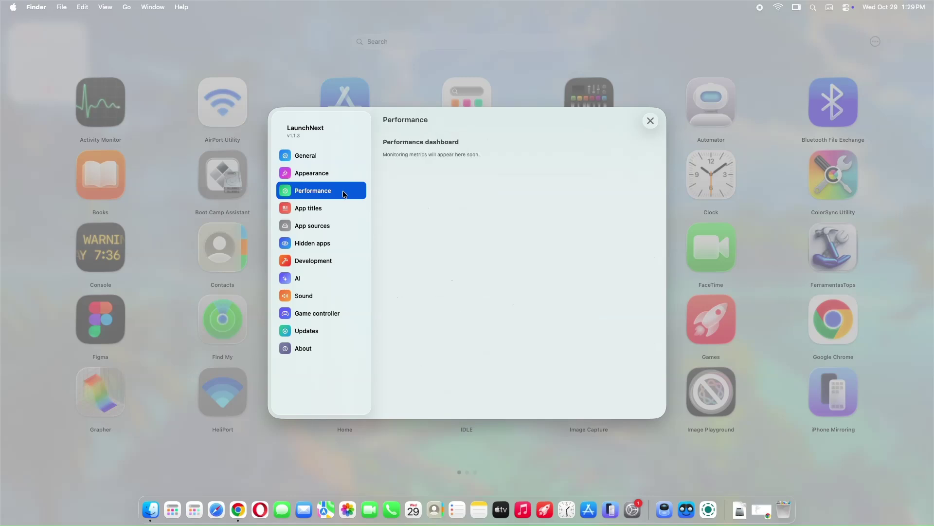
left_click(326, 208)
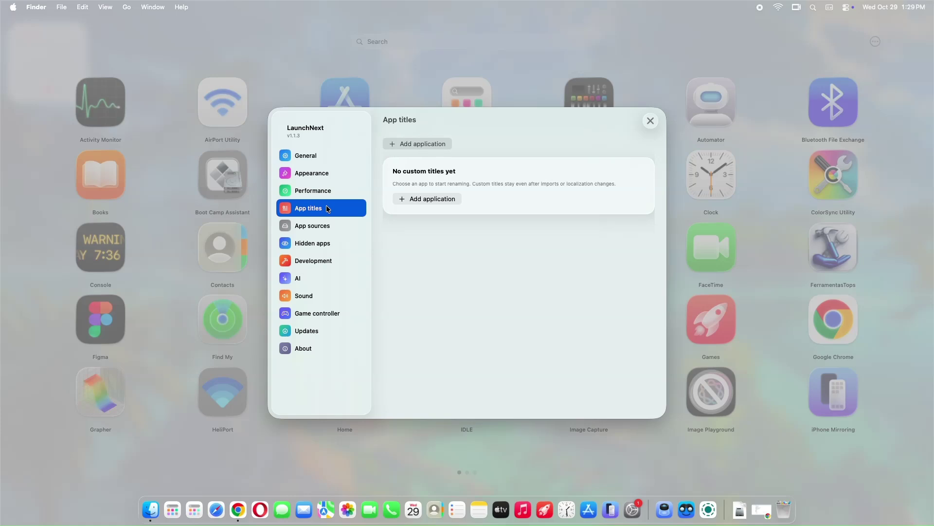
left_click(319, 222)
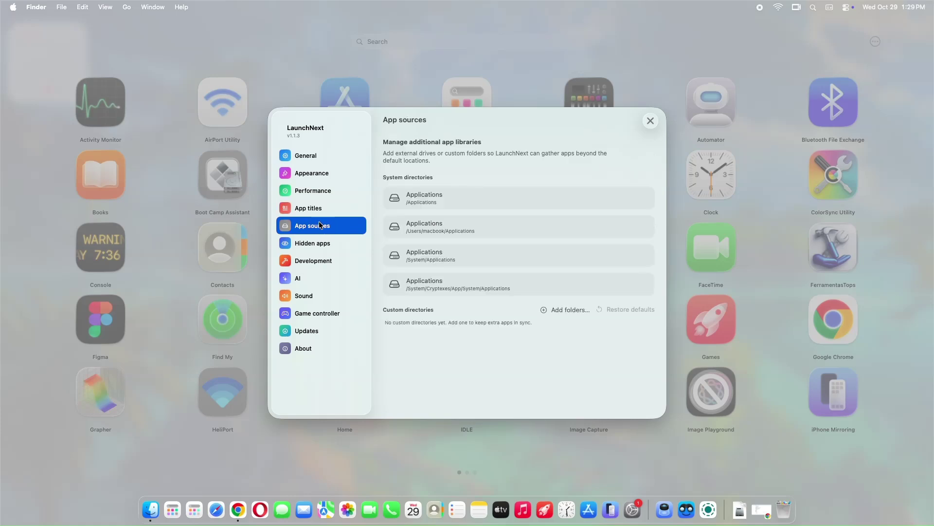
left_click(321, 246)
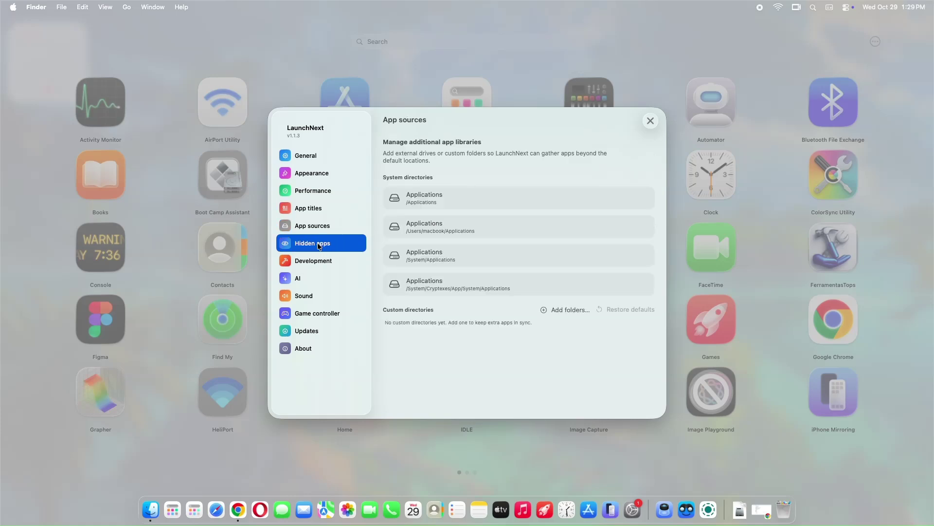
left_click(328, 261)
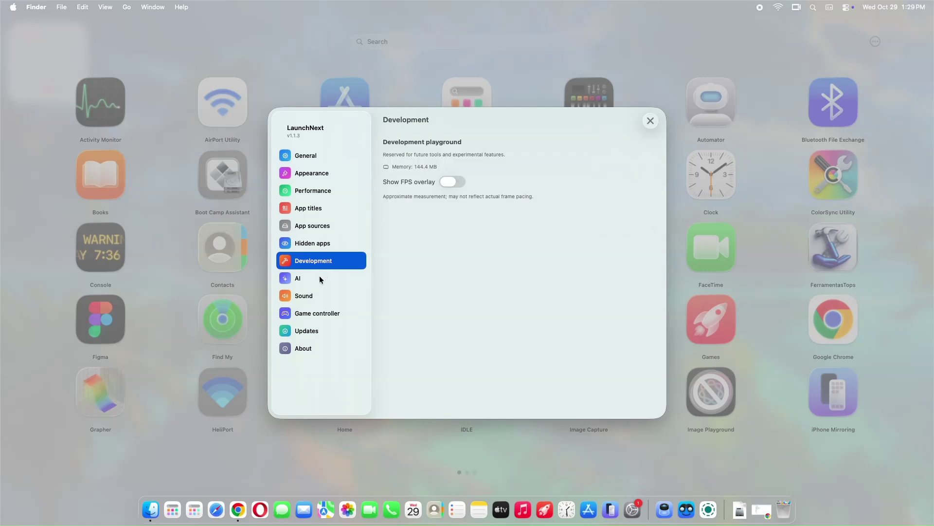
left_click(320, 278)
left_click(325, 294)
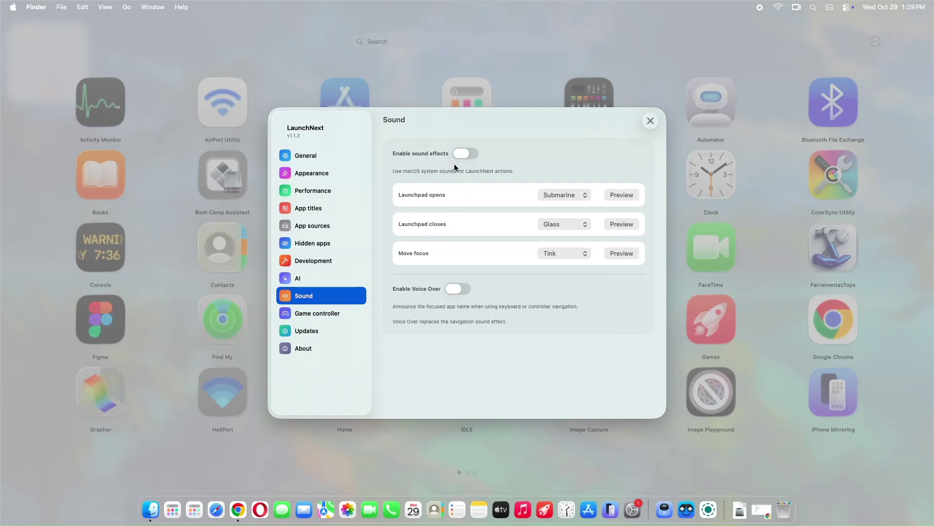
left_click(326, 311)
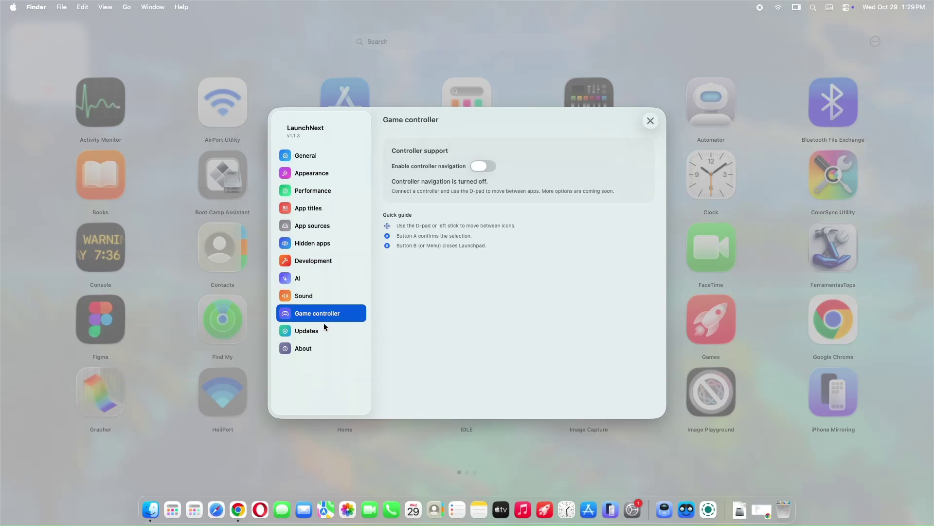
left_click(318, 329)
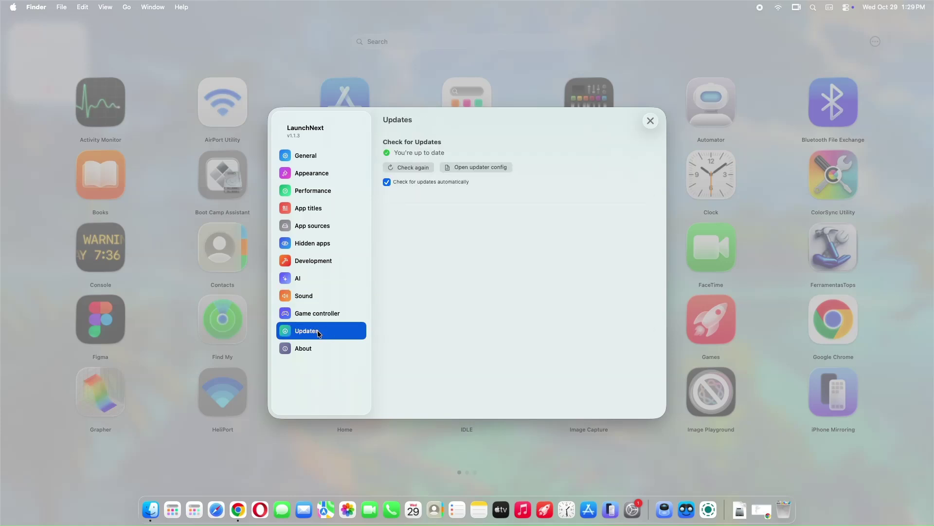
left_click(323, 347)
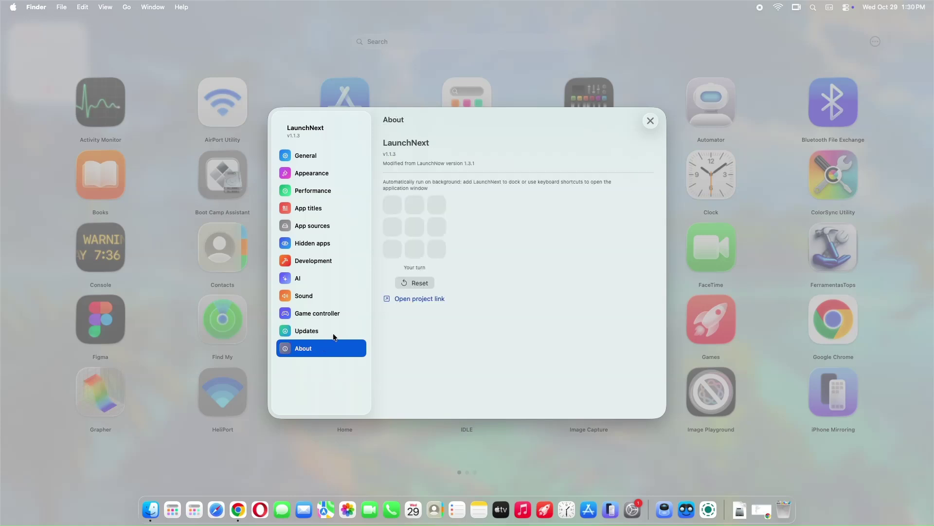
left_click(318, 156)
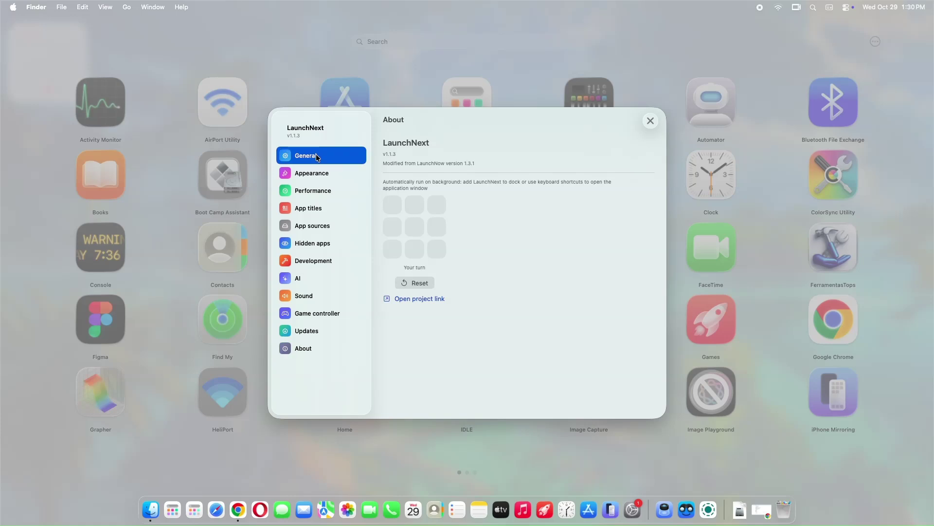